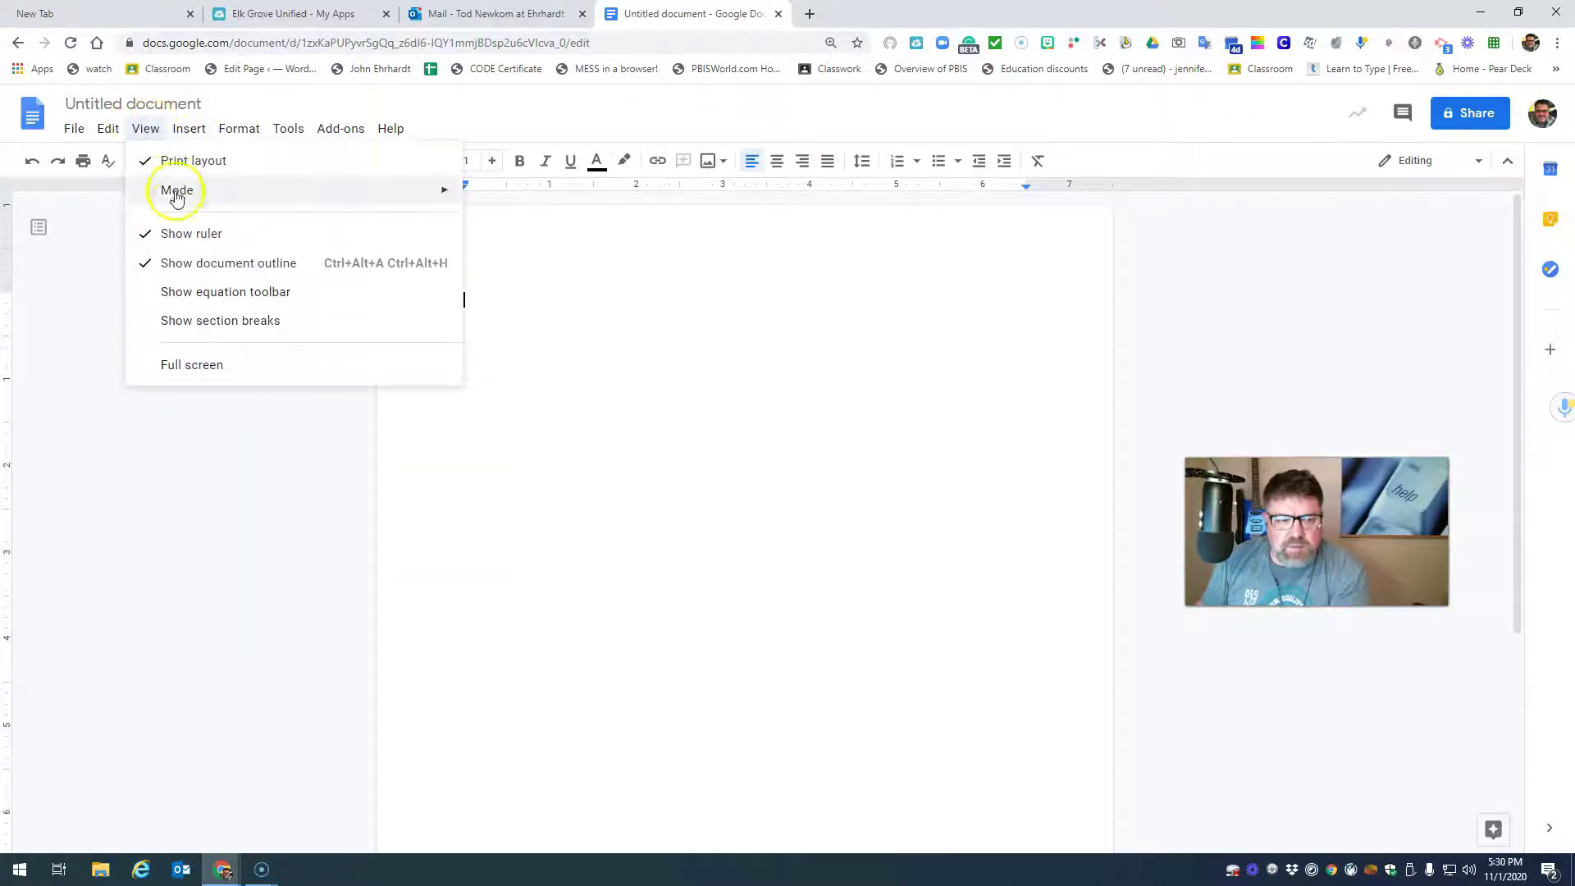
Review the document view modes and the options for inserting images, tables, drawings, charts, horizontal lines and footnotes.
{"action": "mouse_move", "coordinate": [187, 203]}
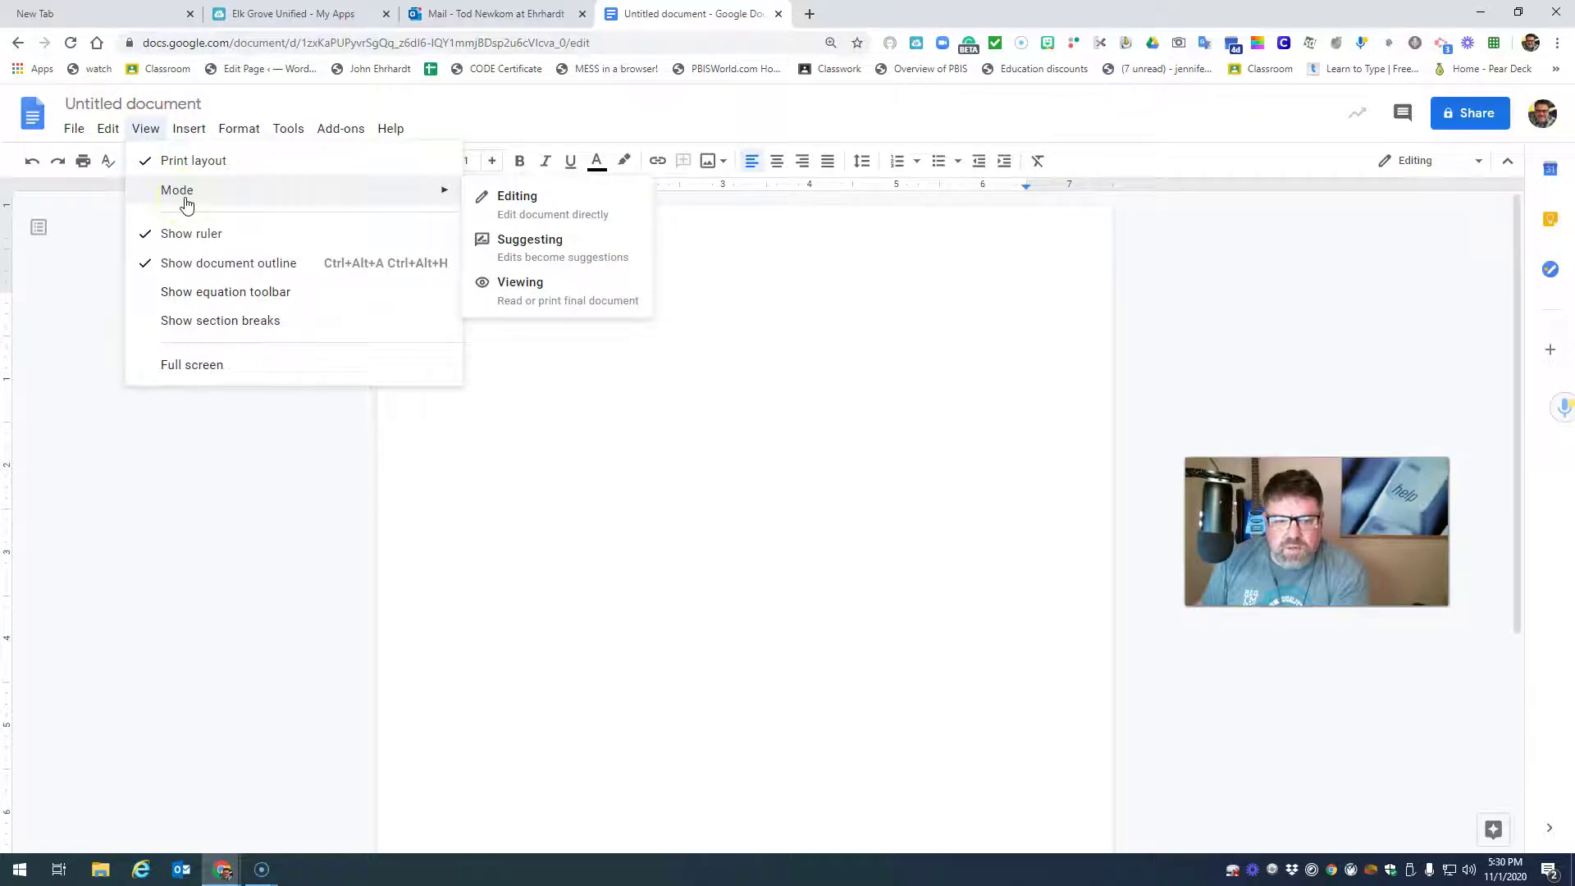
{"action": "left_click", "coordinate": [178, 129]}
{"action": "mouse_move", "coordinate": [151, 134]}
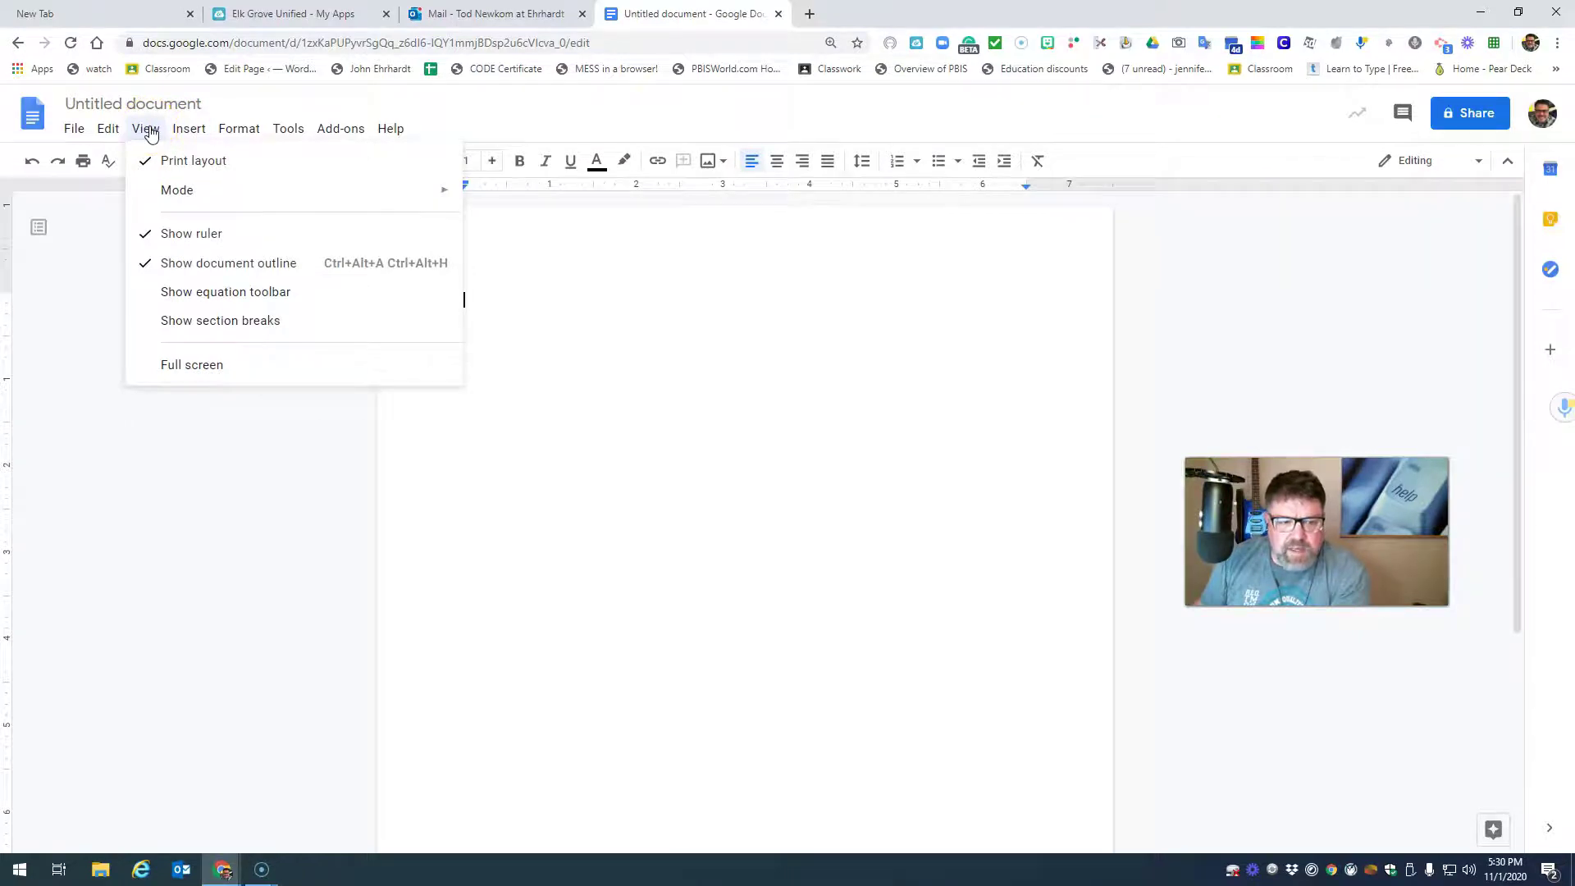
{"action": "left_click", "coordinate": [178, 130]}
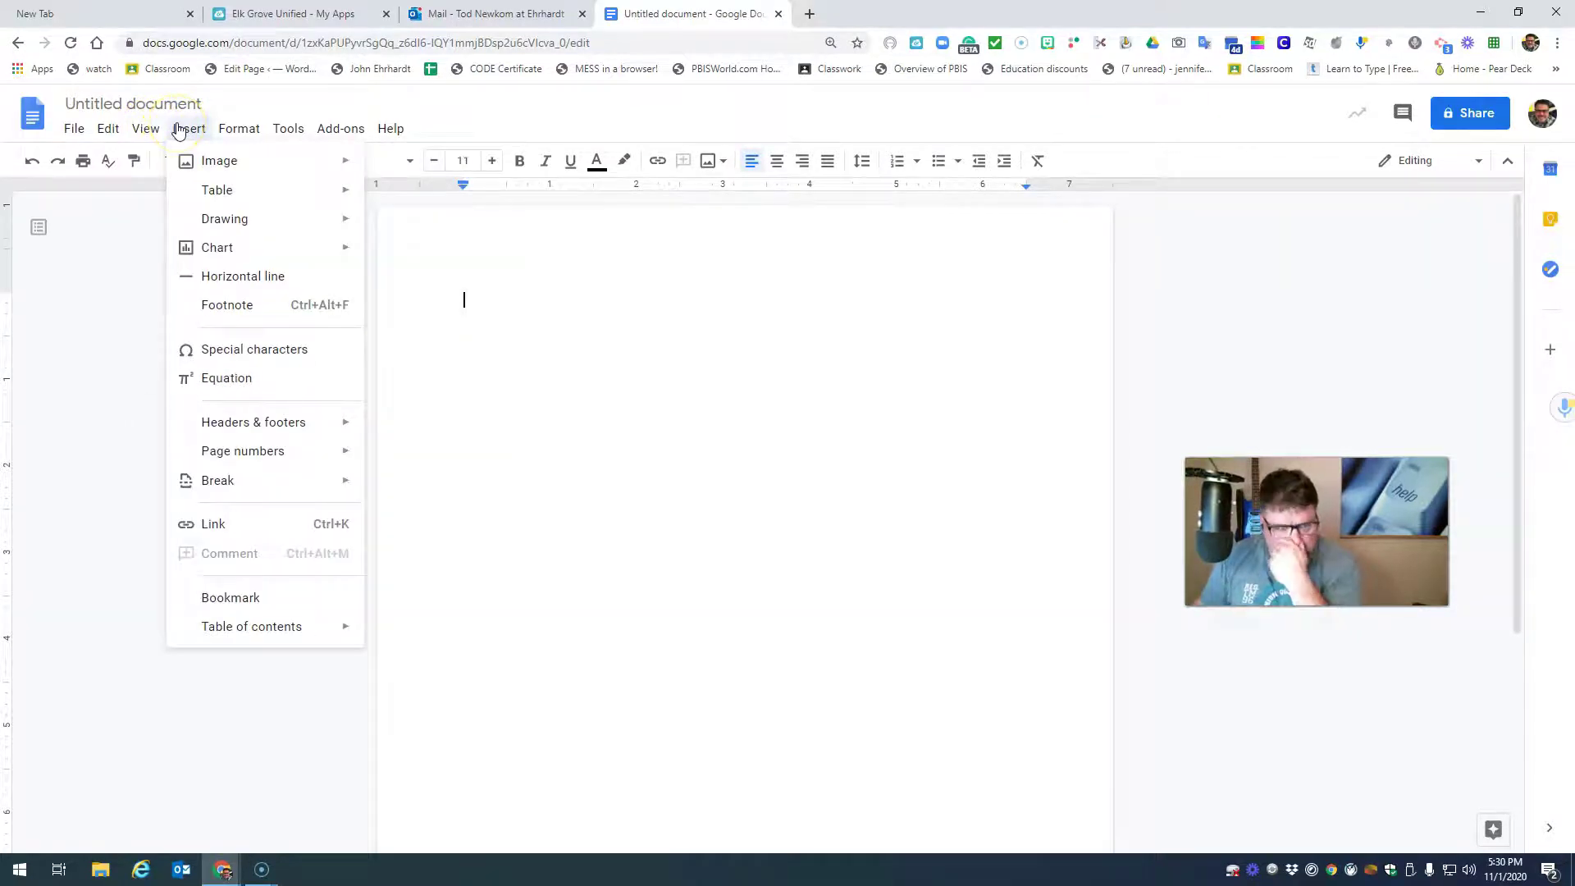
{"action": "left_click", "coordinate": [199, 169]}
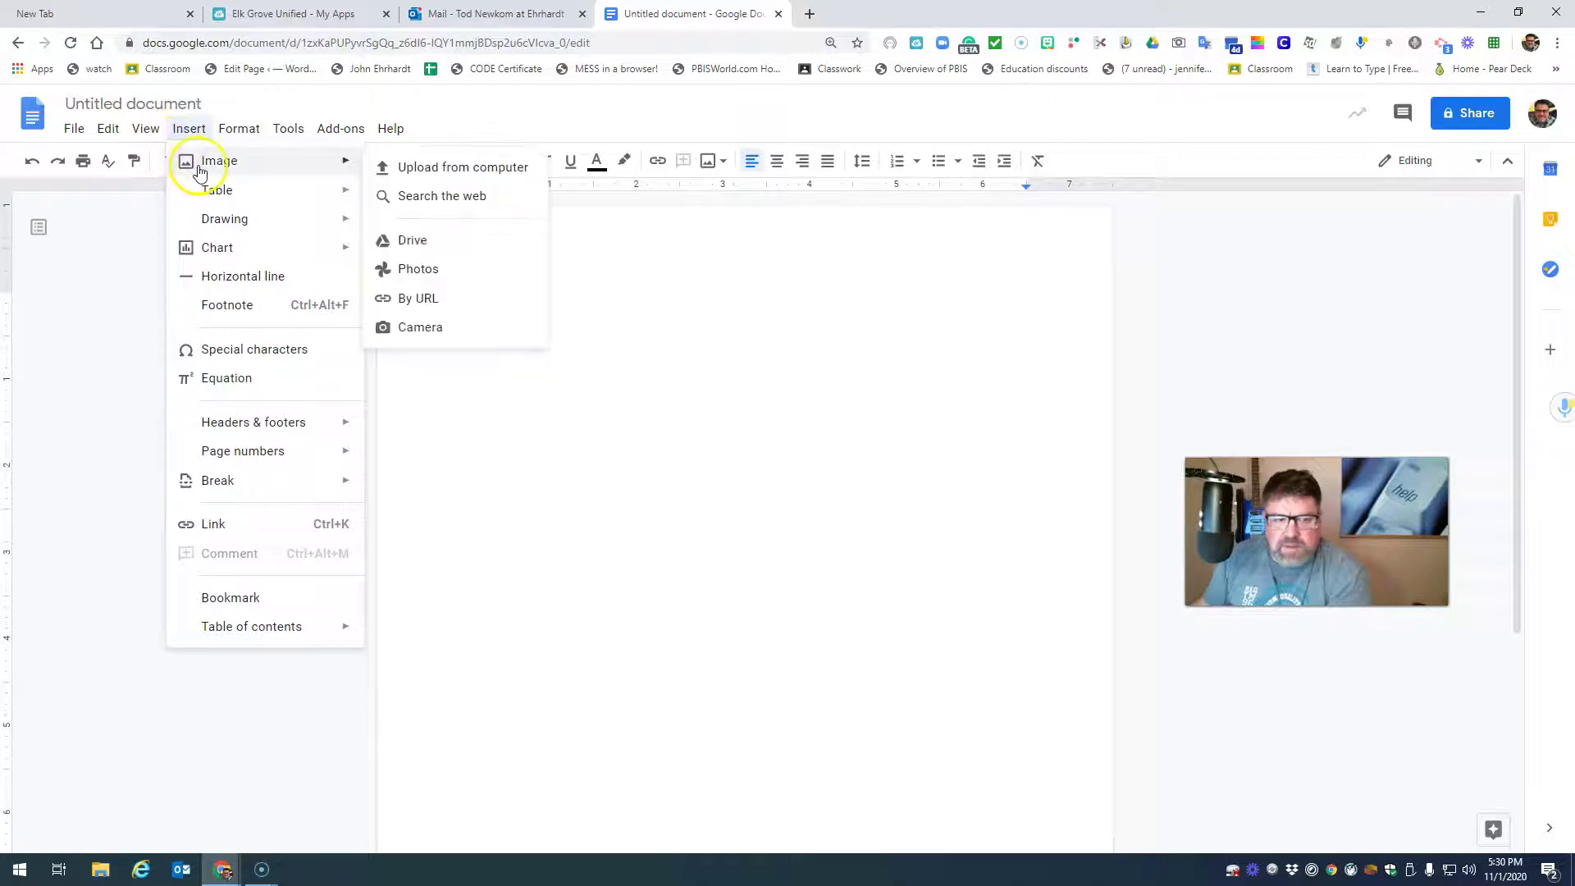
{"action": "mouse_move", "coordinate": [199, 201]}
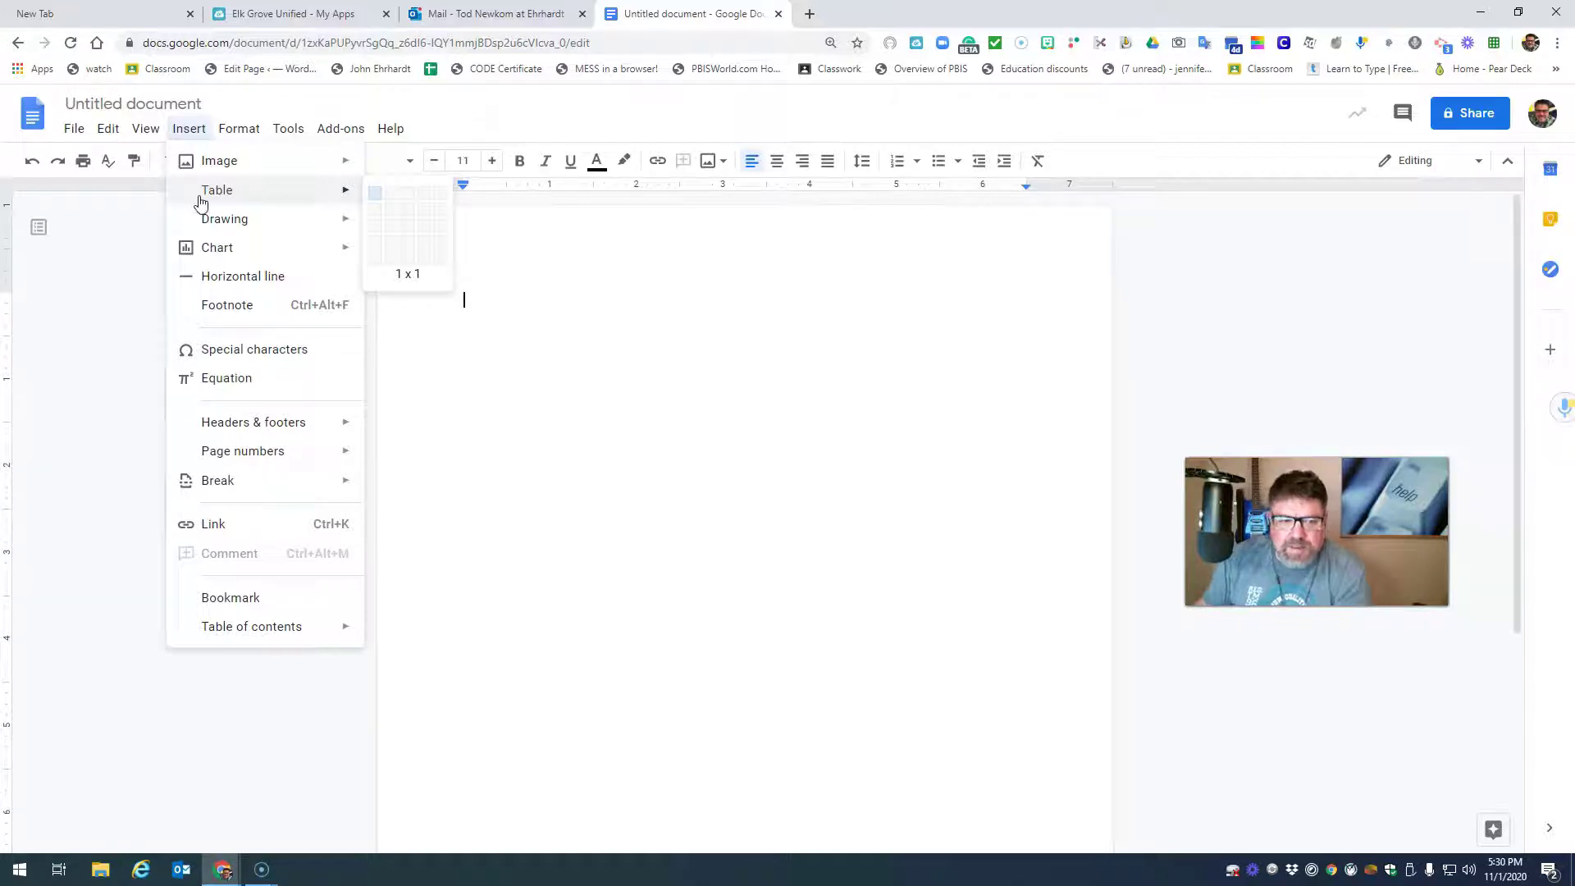
{"action": "left_click", "coordinate": [221, 194]}
{"action": "mouse_move", "coordinate": [238, 229]}
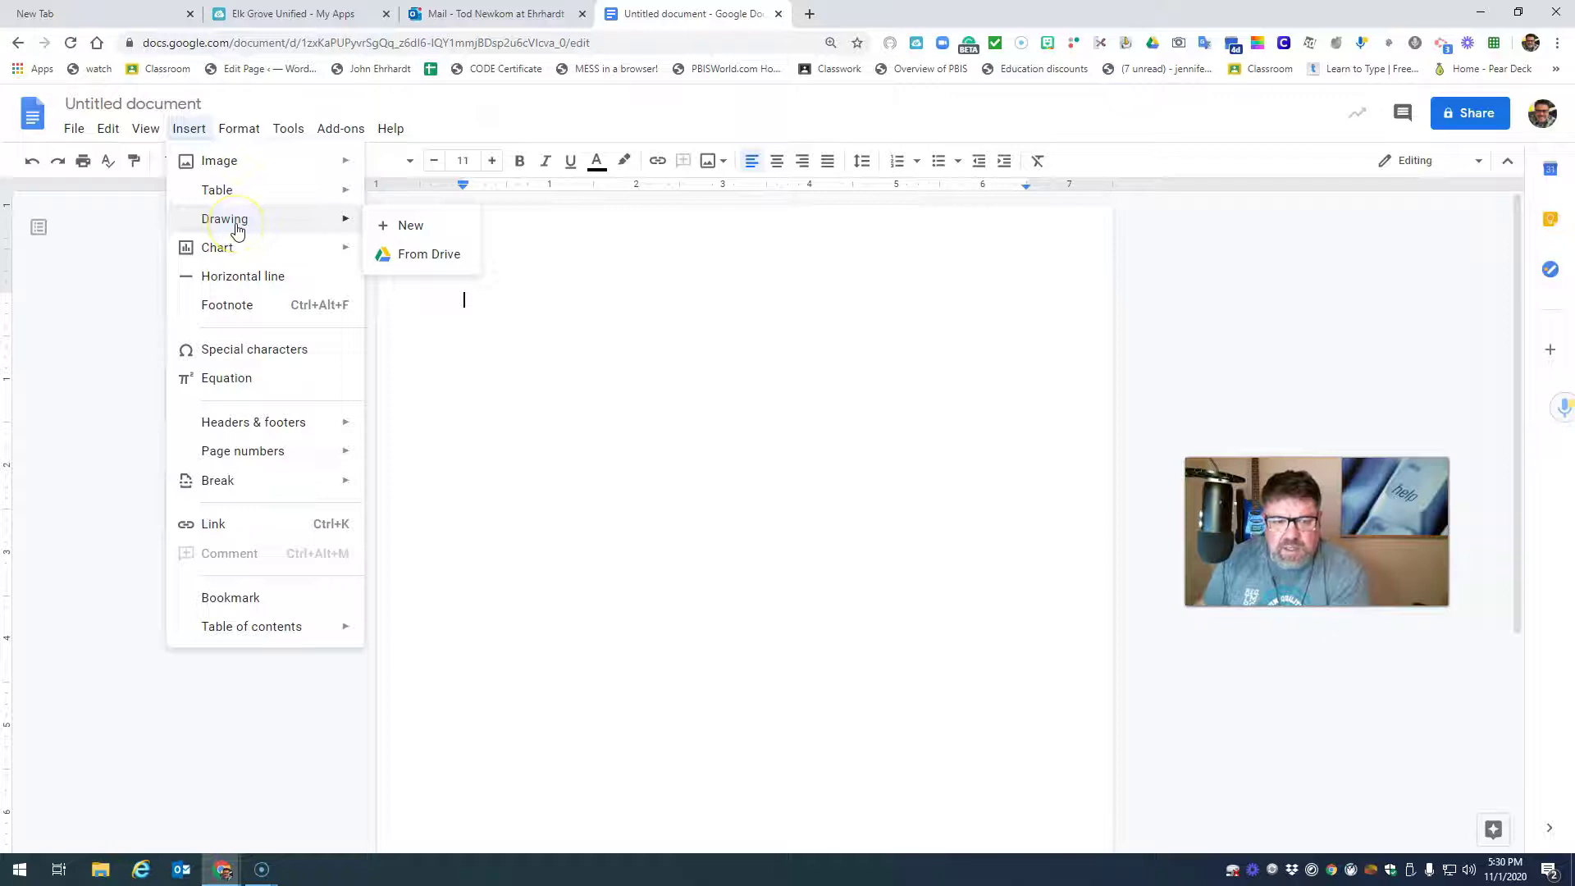
{"action": "left_click", "coordinate": [245, 230]}
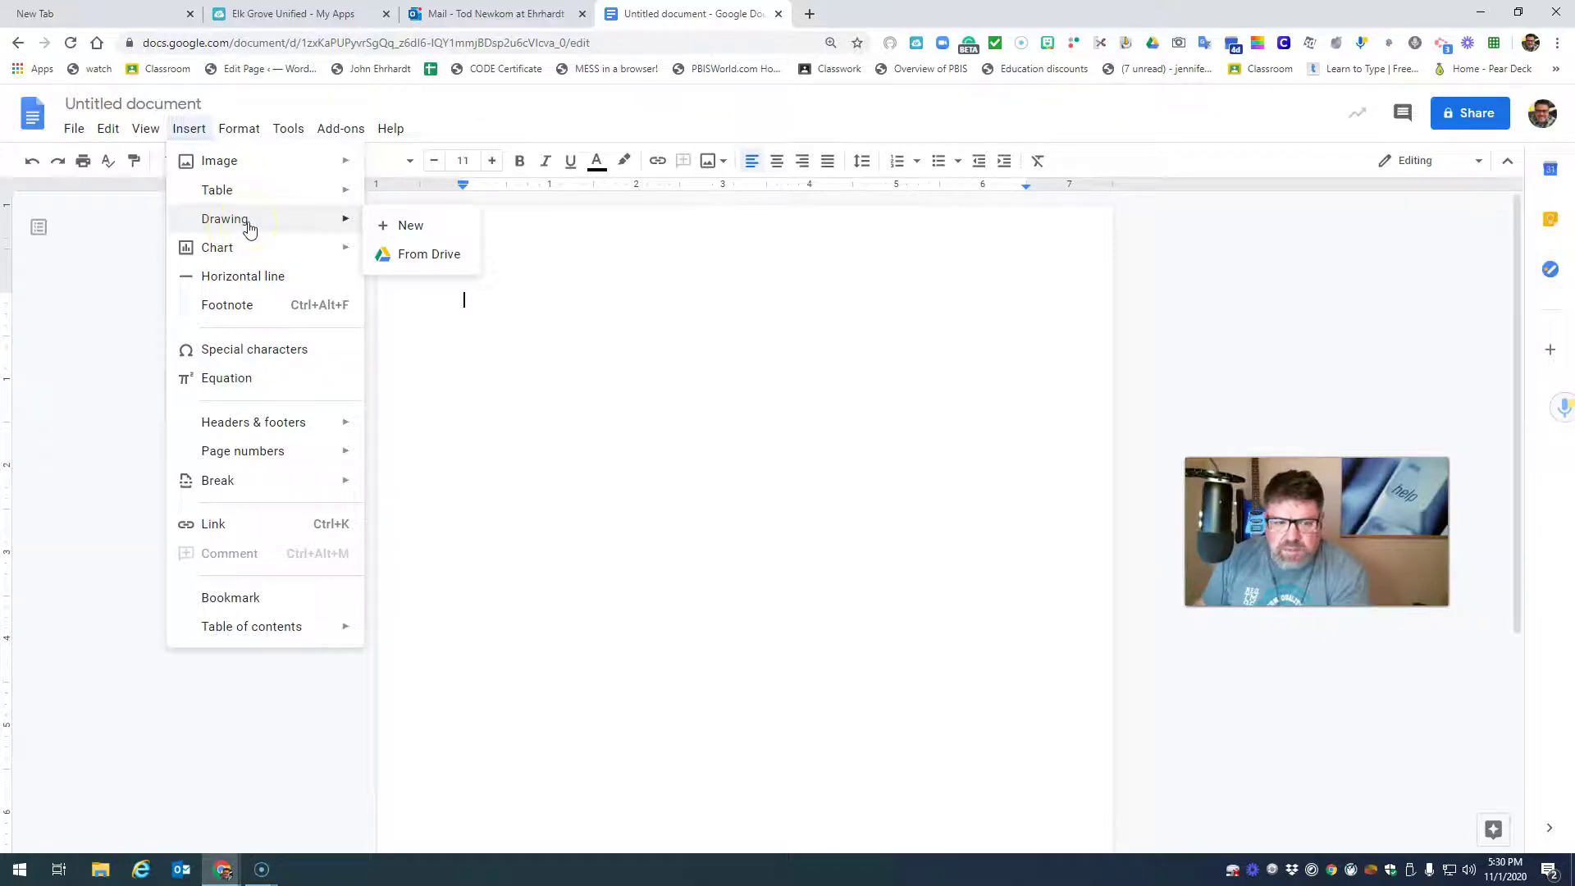
{"action": "mouse_move", "coordinate": [215, 258]}
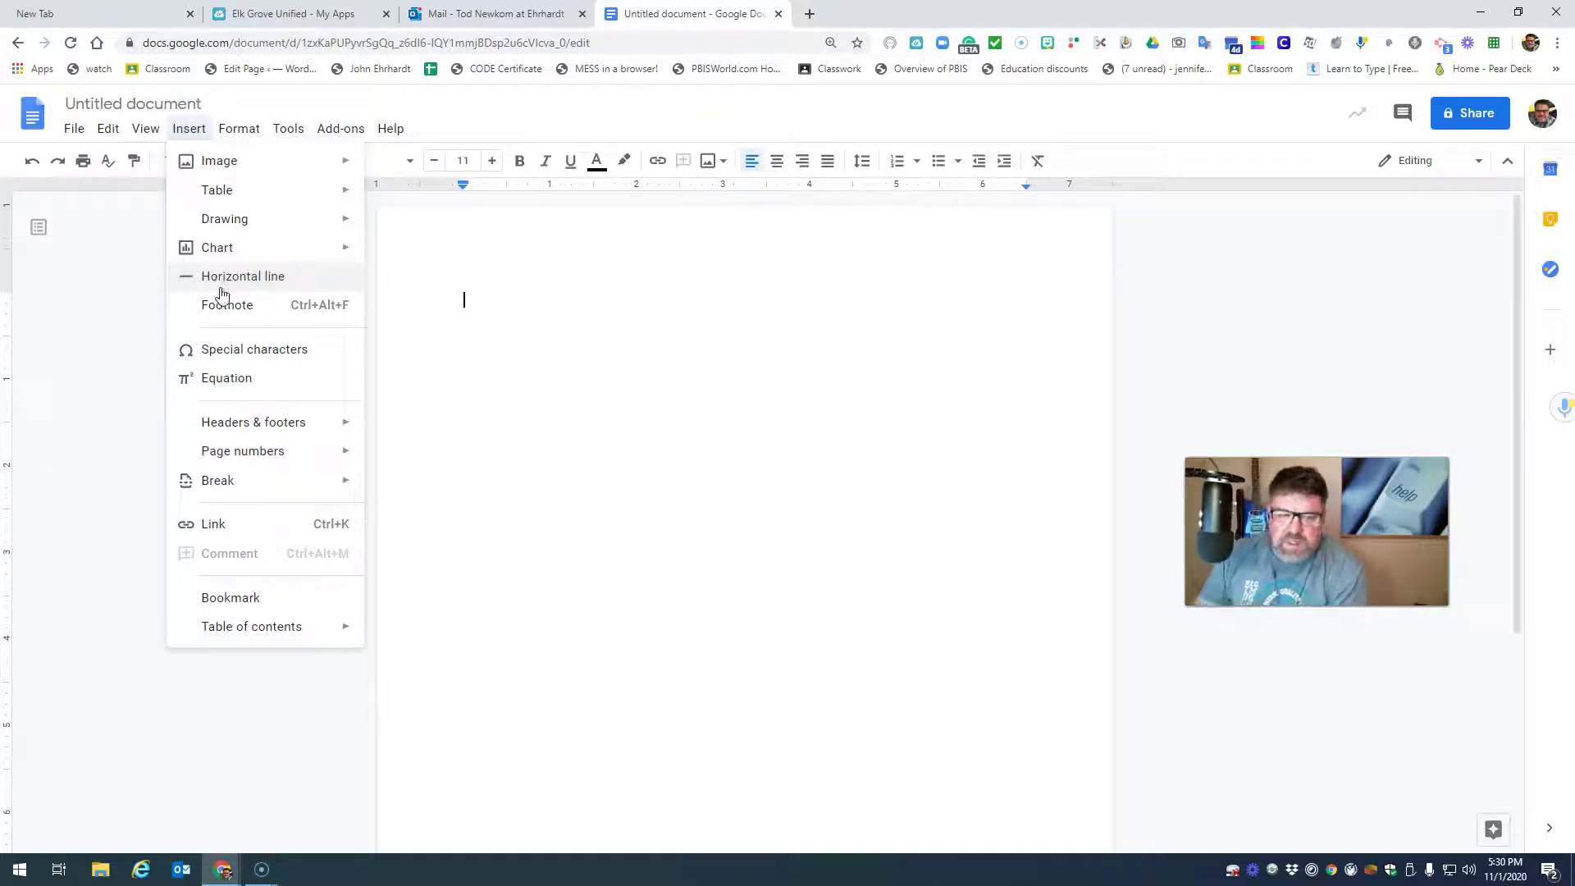
{"action": "left_click", "coordinate": [214, 310]}
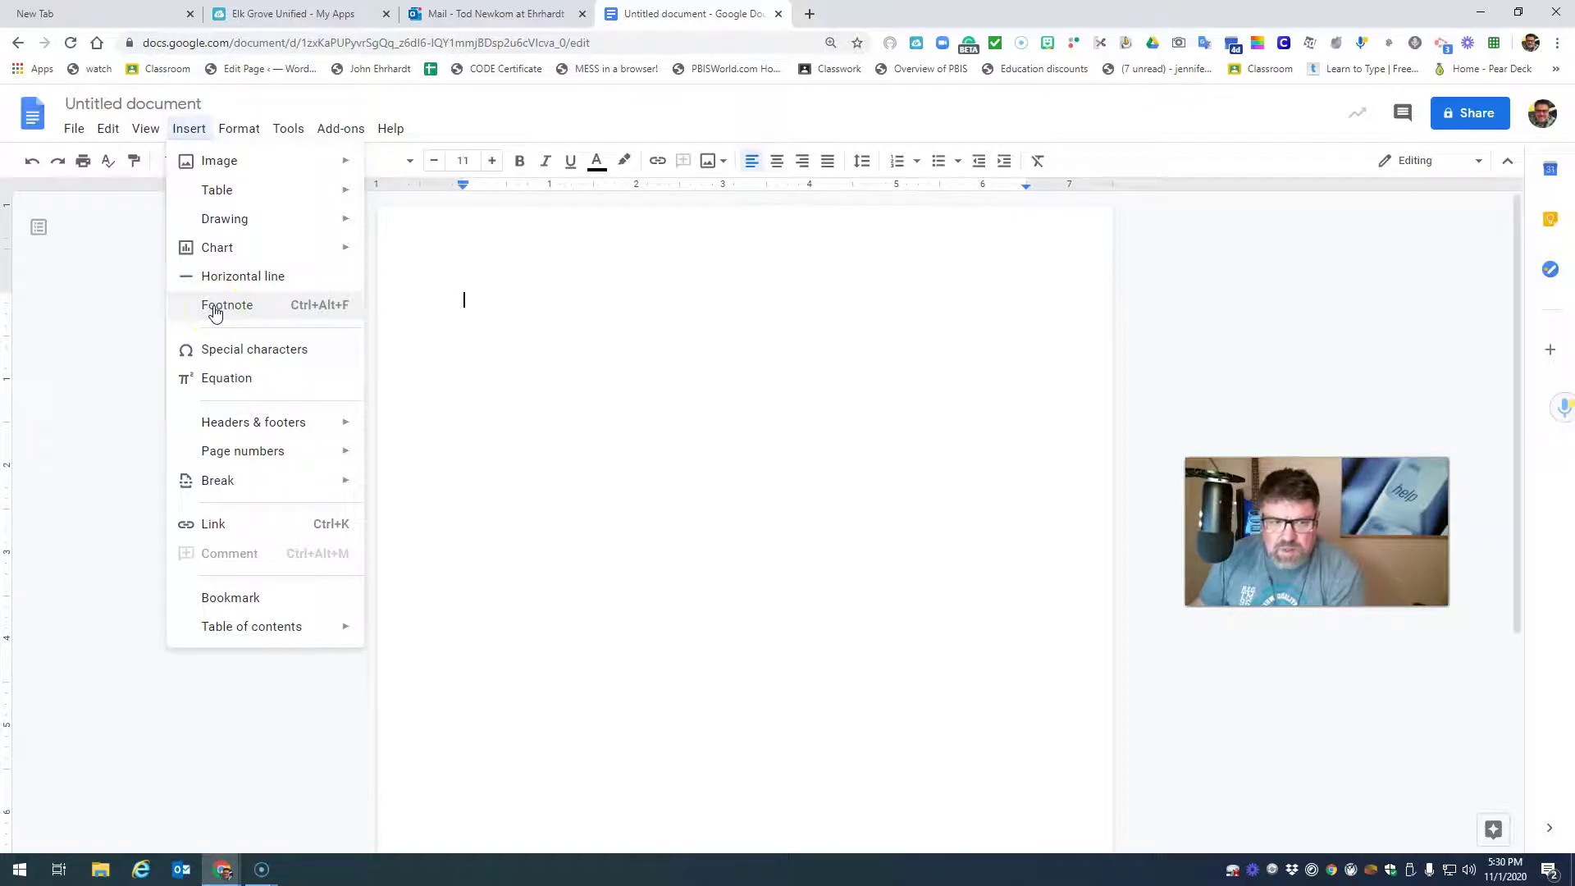
Open the special characters picker, look over its arrow symbols and symbol-drawing area, and close it.
{"action": "left_click", "coordinate": [229, 353]}
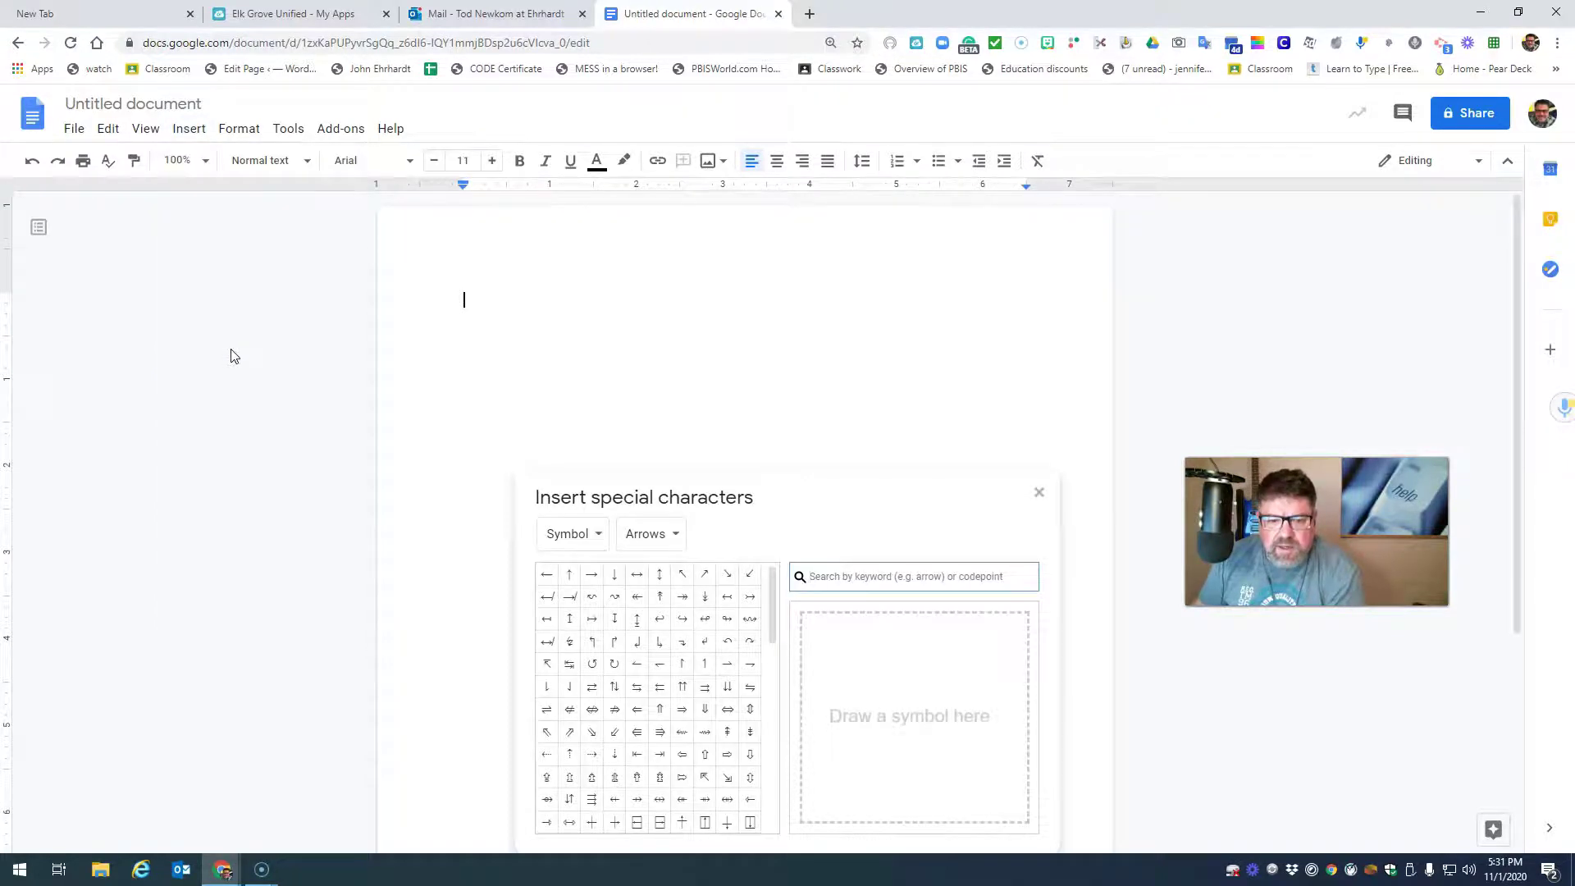
{"action": "scroll", "coordinate": [696, 379], "scroll_direction": "down", "scroll_amount": 2}
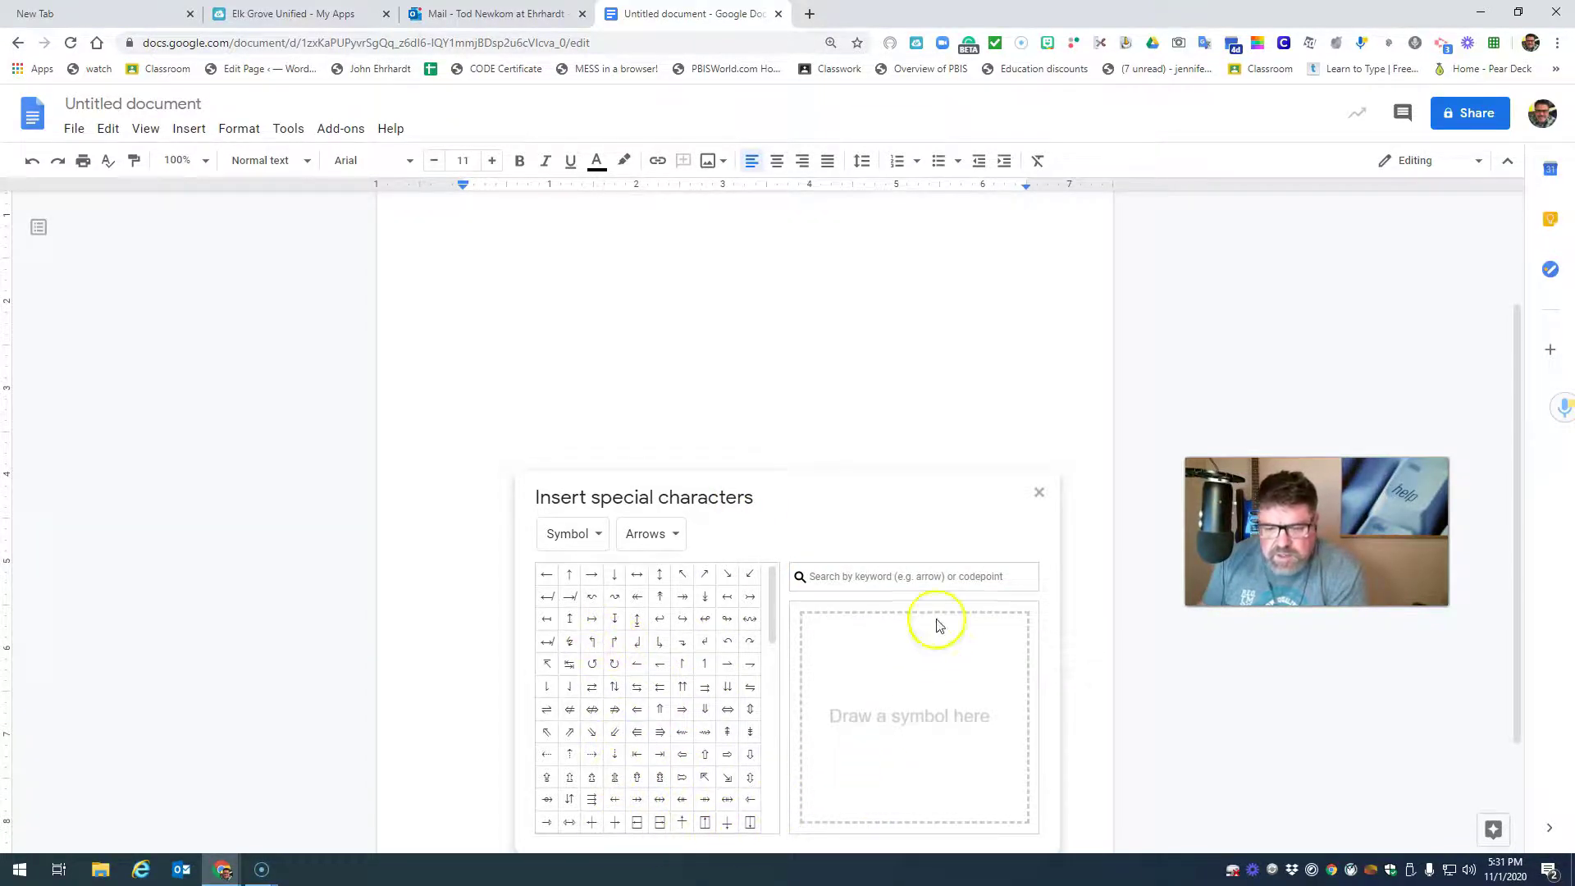
{"action": "left_click", "coordinate": [1037, 493]}
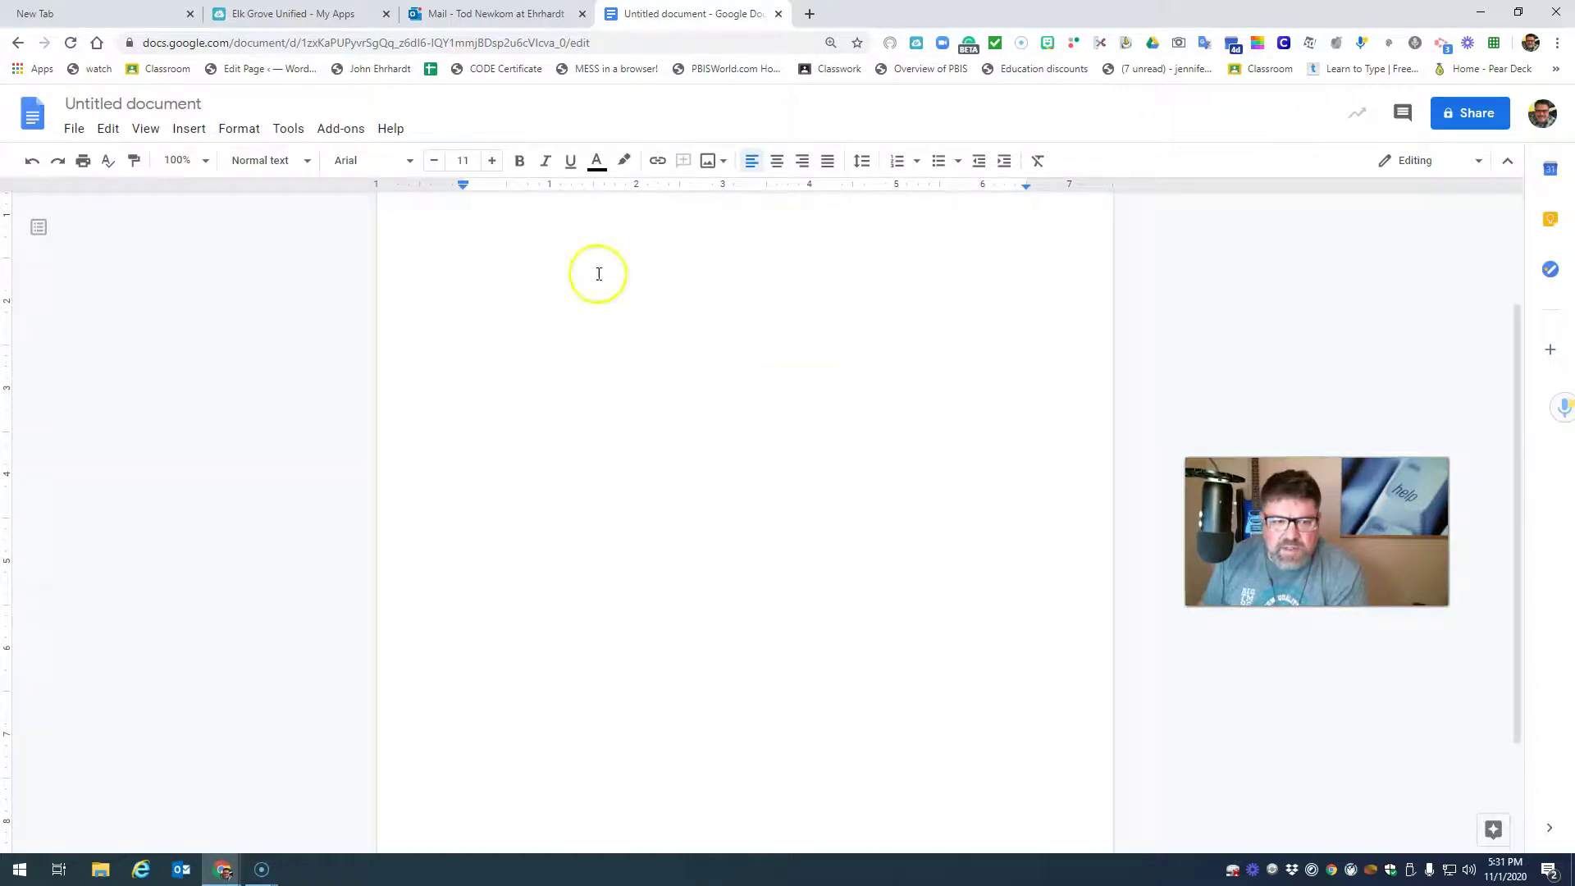
Insert an empty equation at the start of the blank document and undo the insertion.
{"action": "left_click", "coordinate": [190, 128]}
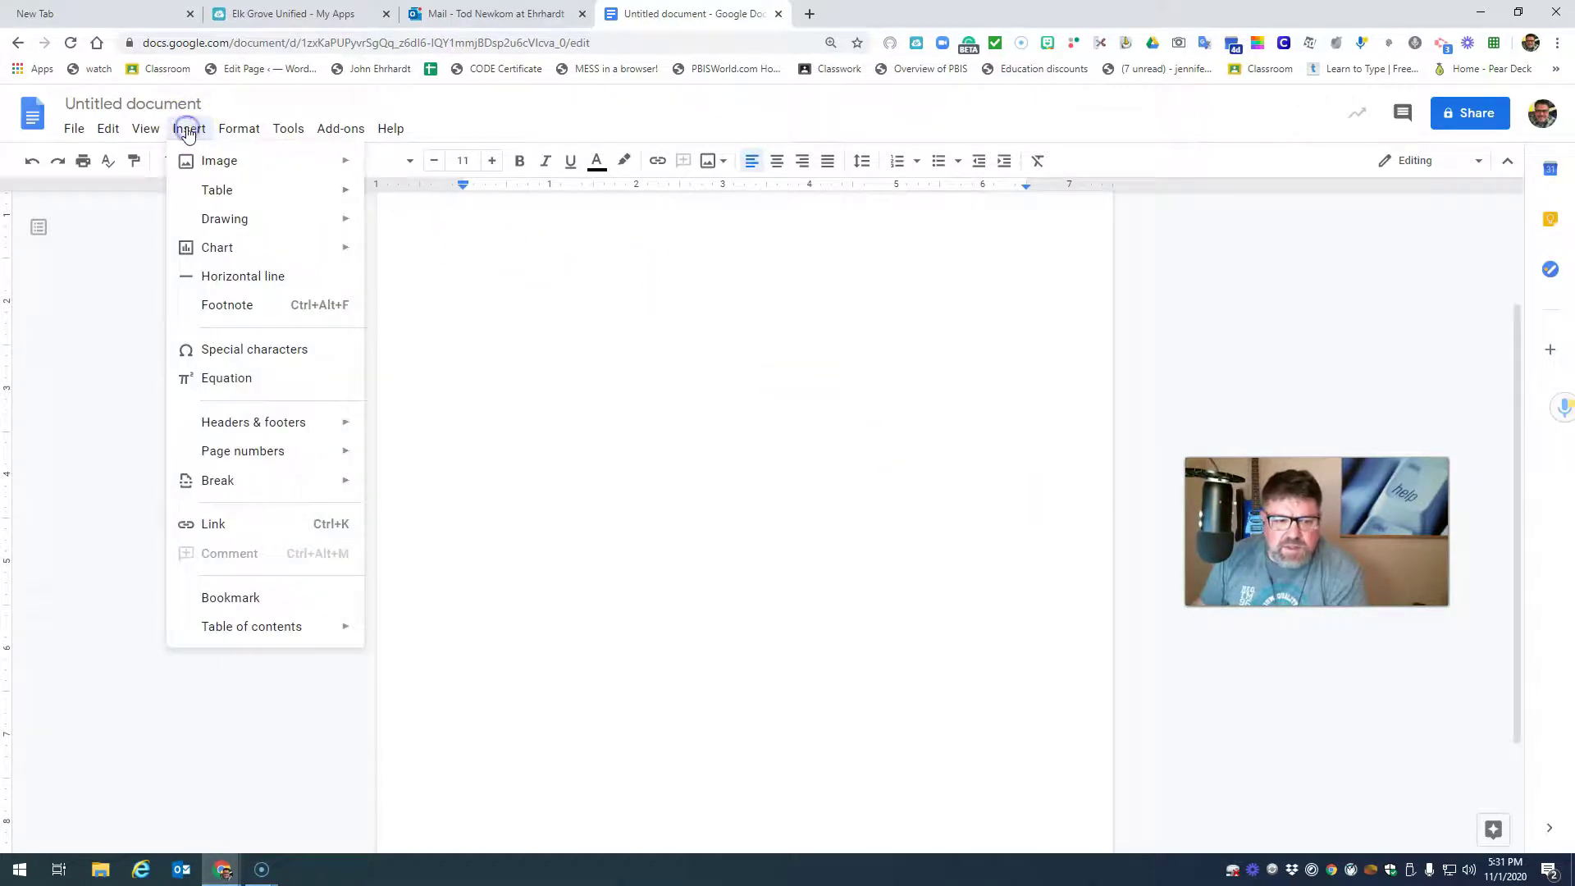
{"action": "left_click", "coordinate": [192, 386]}
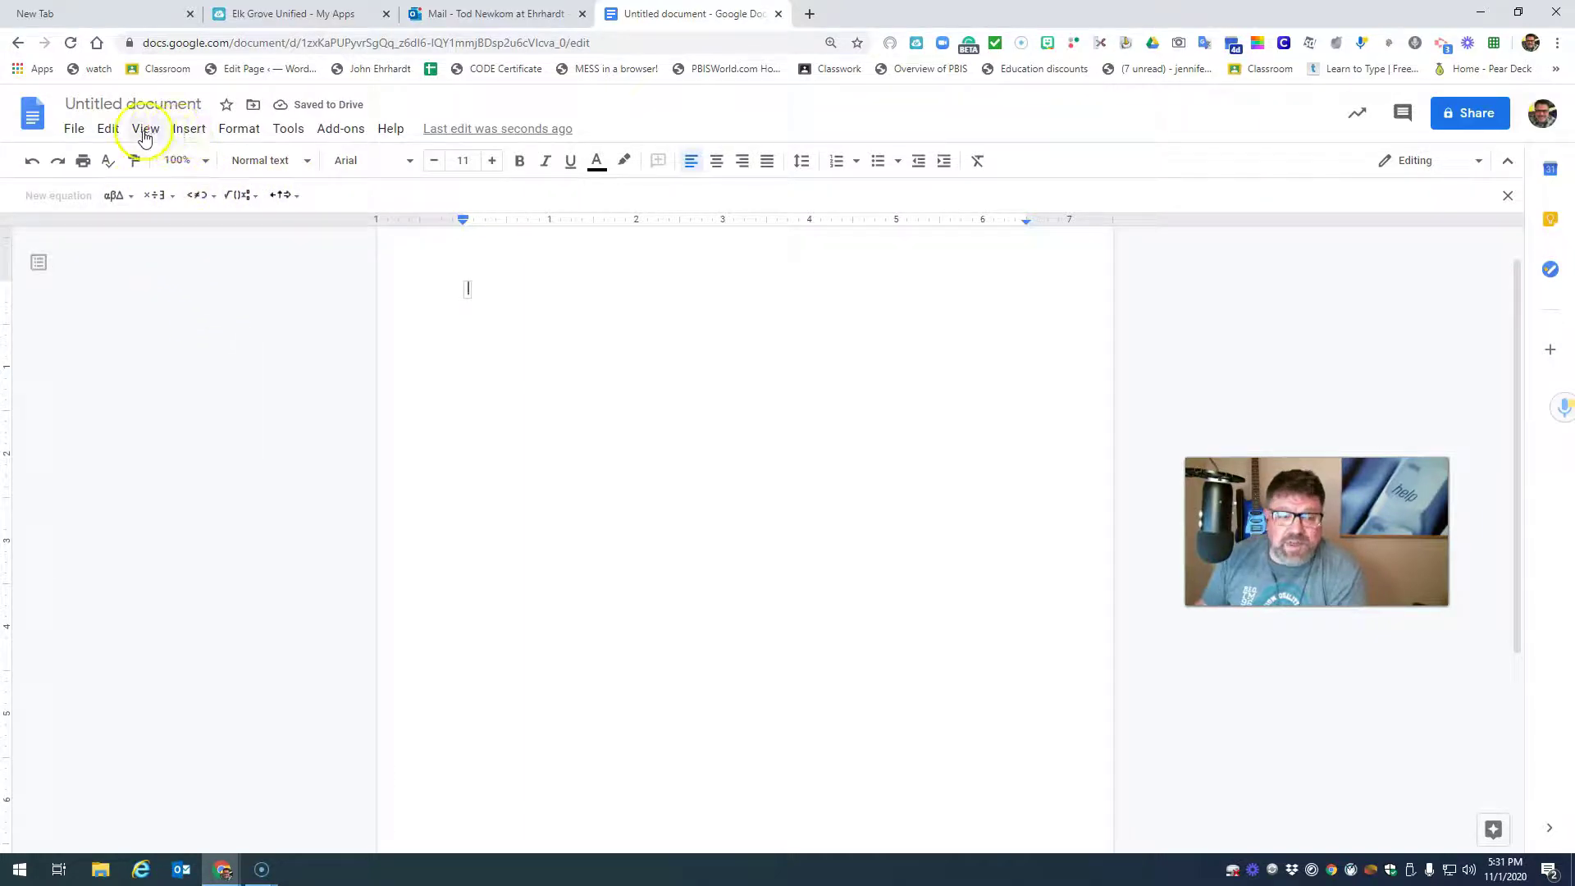
{"action": "left_click", "coordinate": [188, 129]}
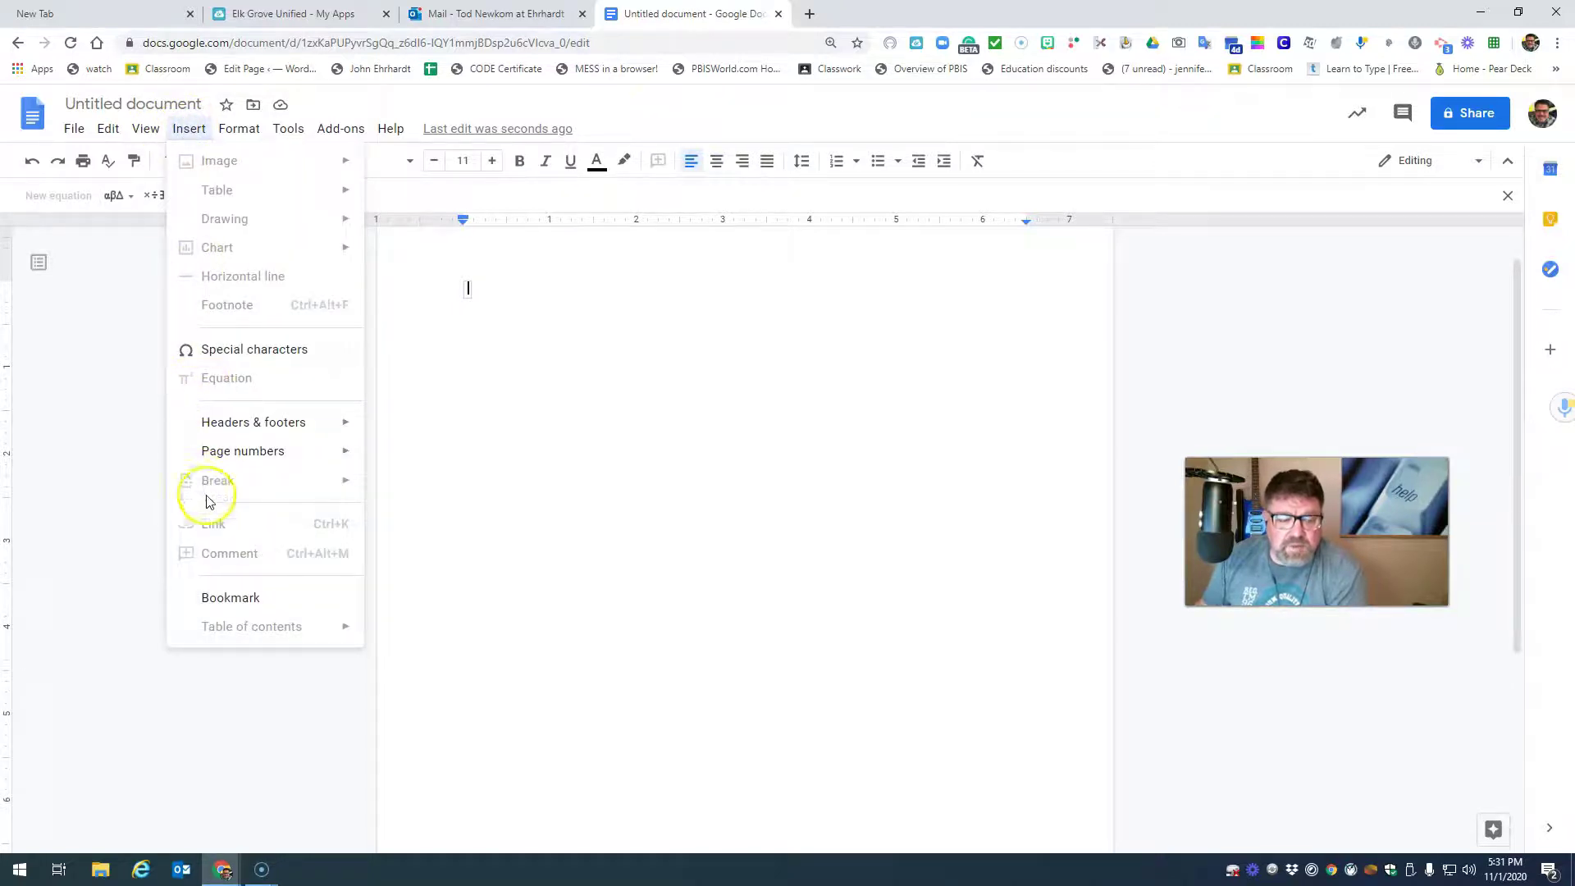
{"action": "left_click", "coordinate": [569, 439]}
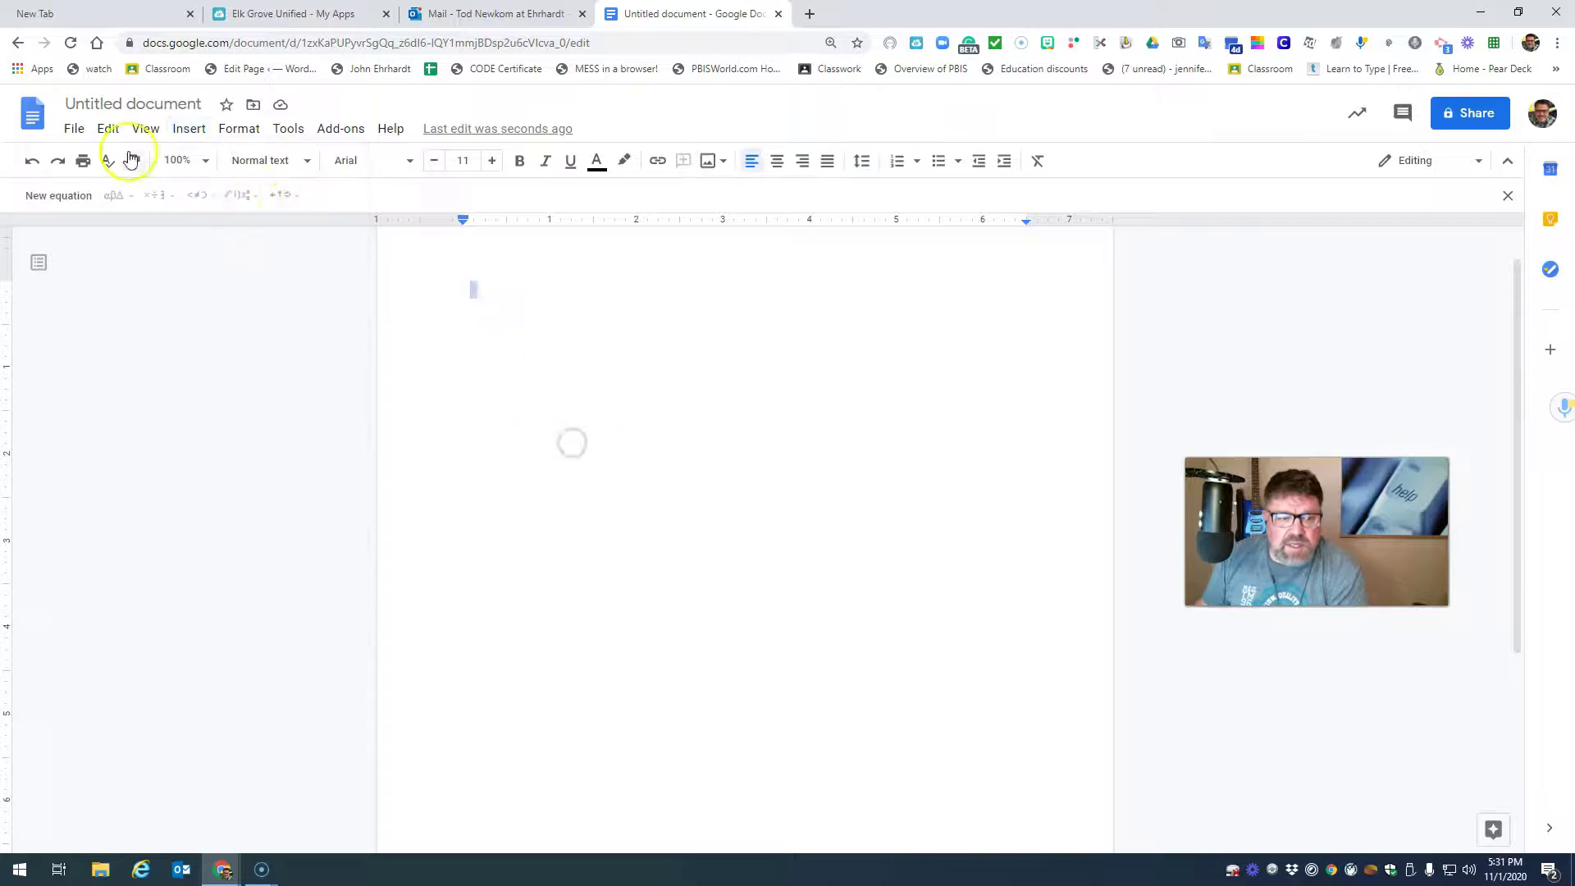
{"action": "left_click", "coordinate": [32, 160]}
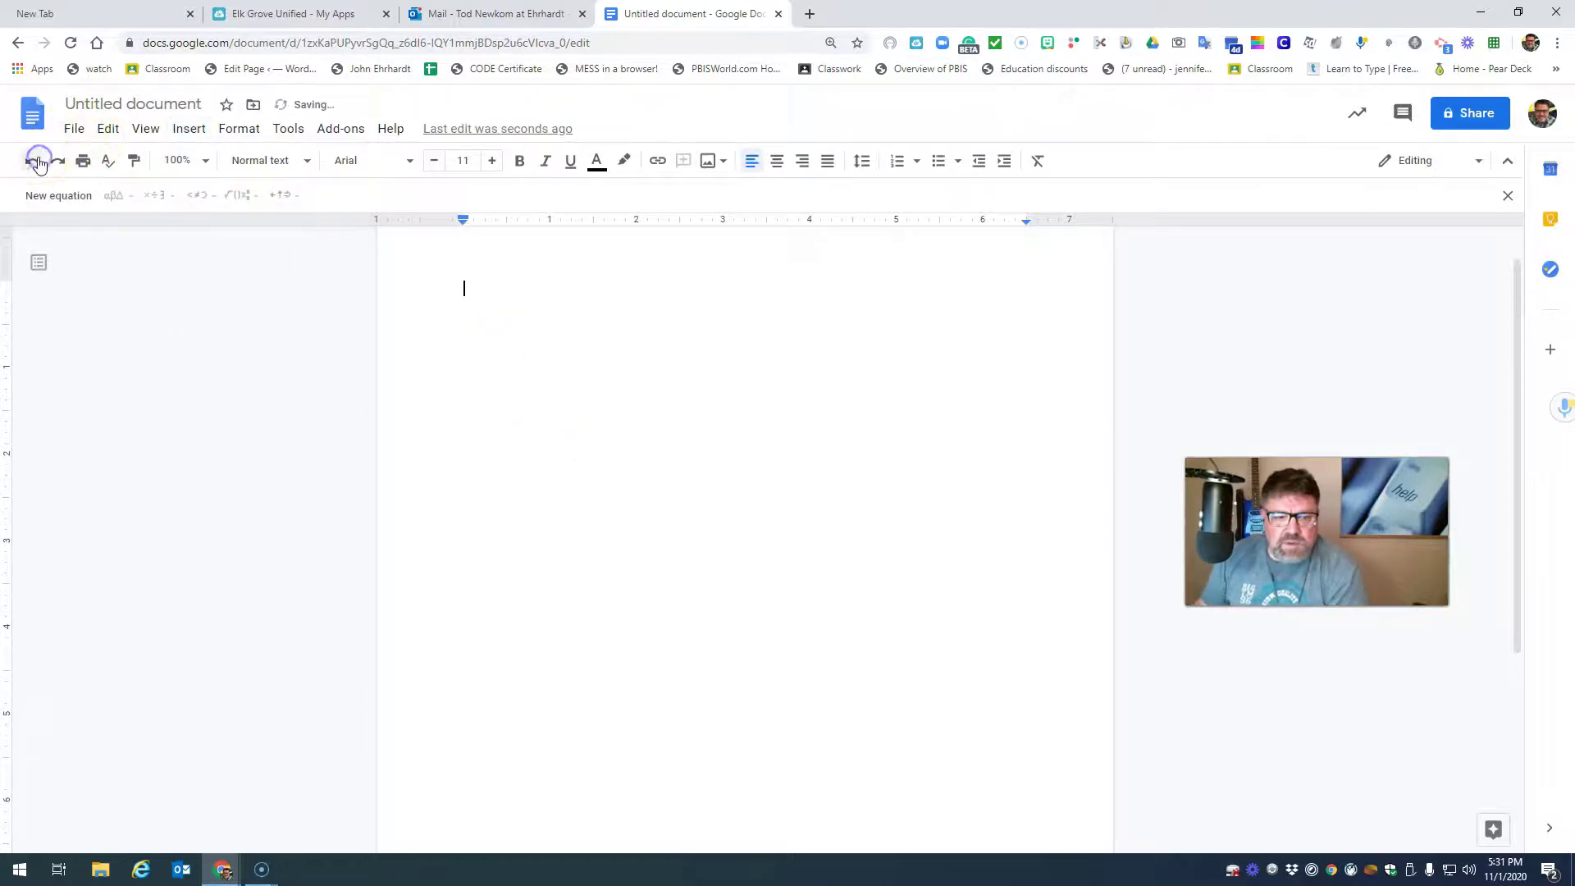
Examine the insert options for headers and footers, page numbers, breaks, links, bookmarks and tables of contents.
{"action": "left_click", "coordinate": [185, 132]}
{"action": "mouse_move", "coordinate": [246, 431]}
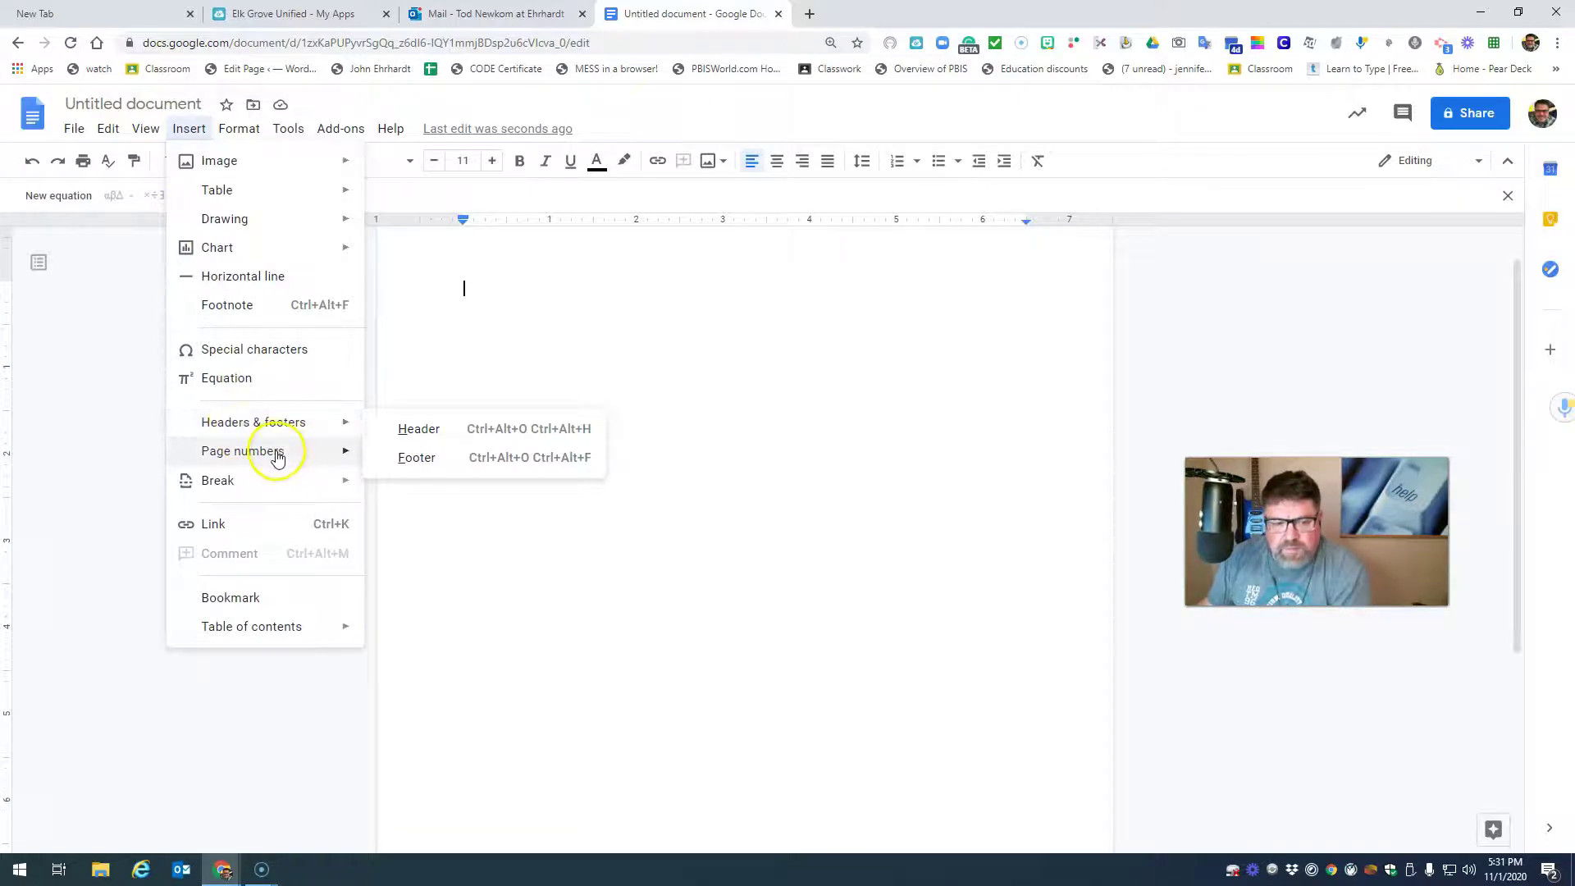
{"action": "mouse_move", "coordinate": [298, 450]}
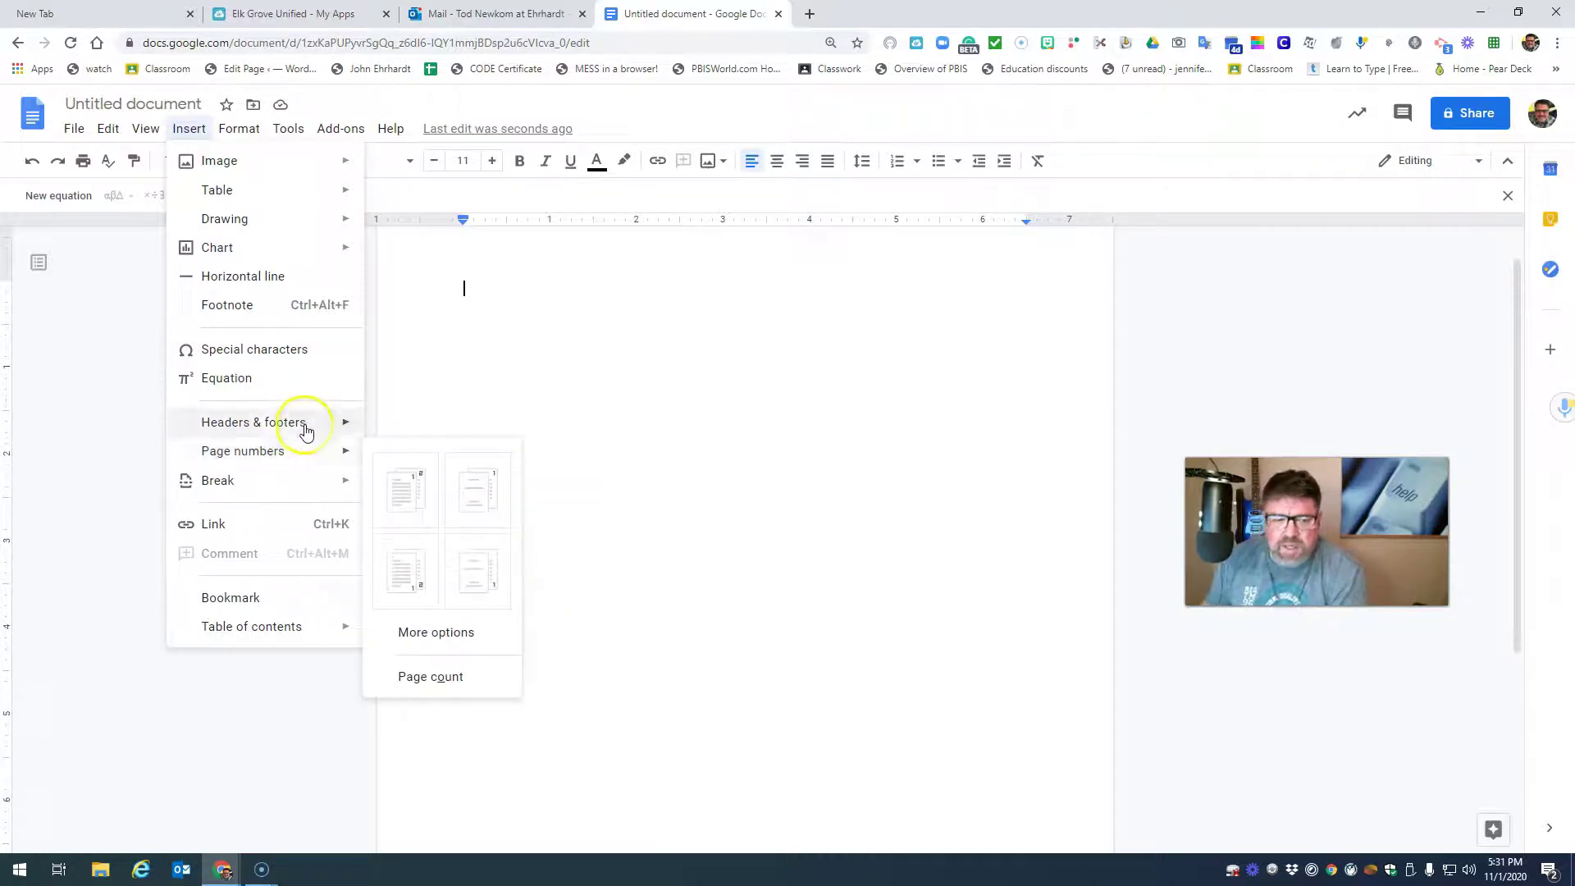
{"action": "left_click", "coordinate": [305, 425]}
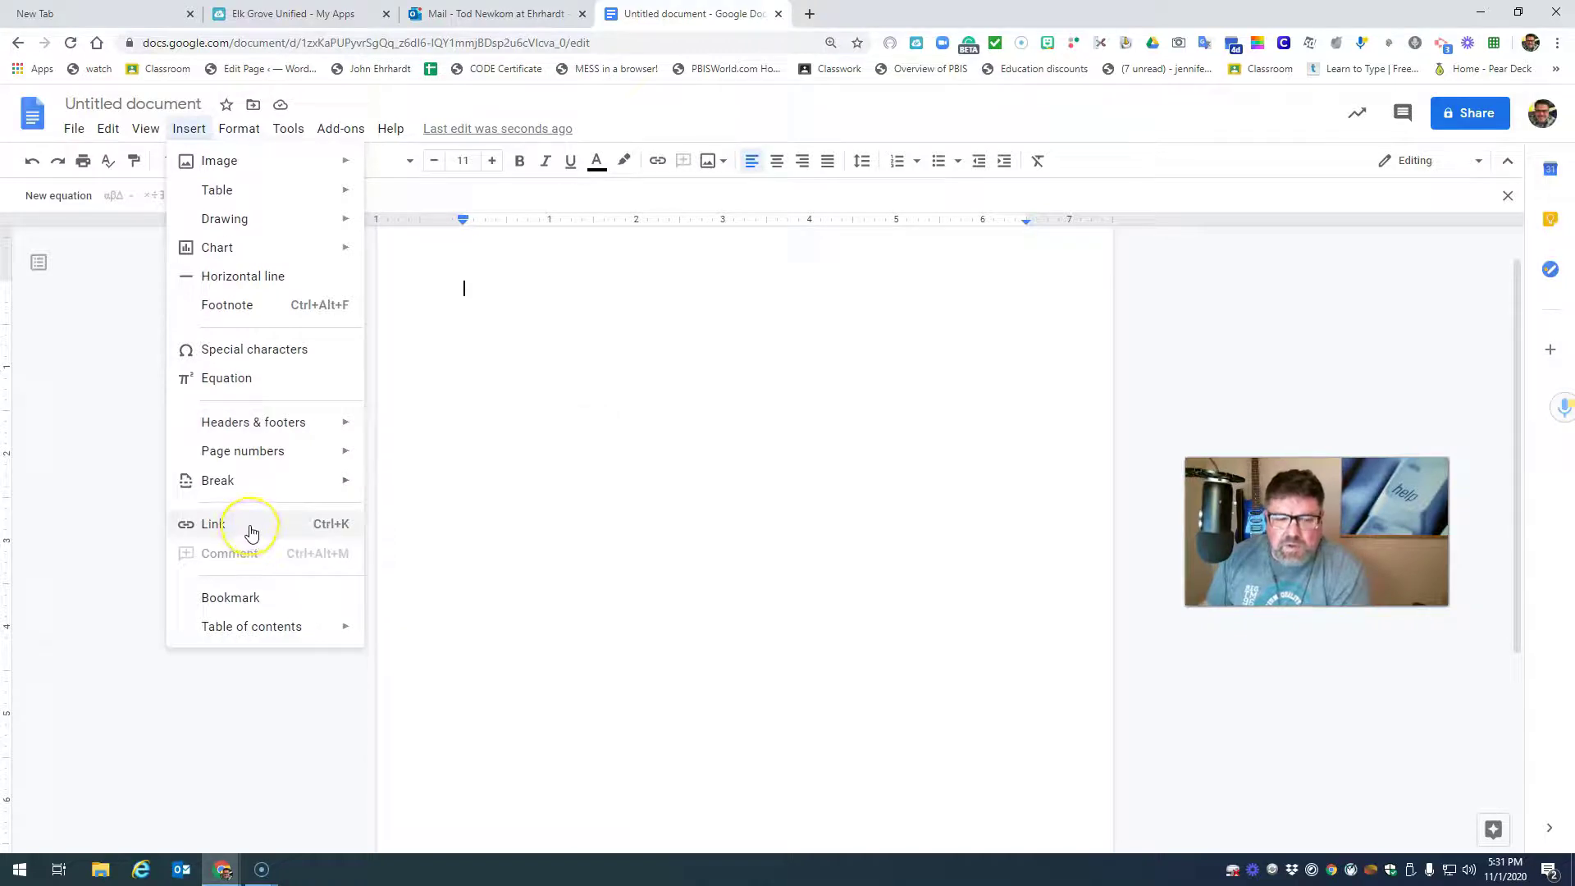
{"action": "mouse_move", "coordinate": [222, 486]}
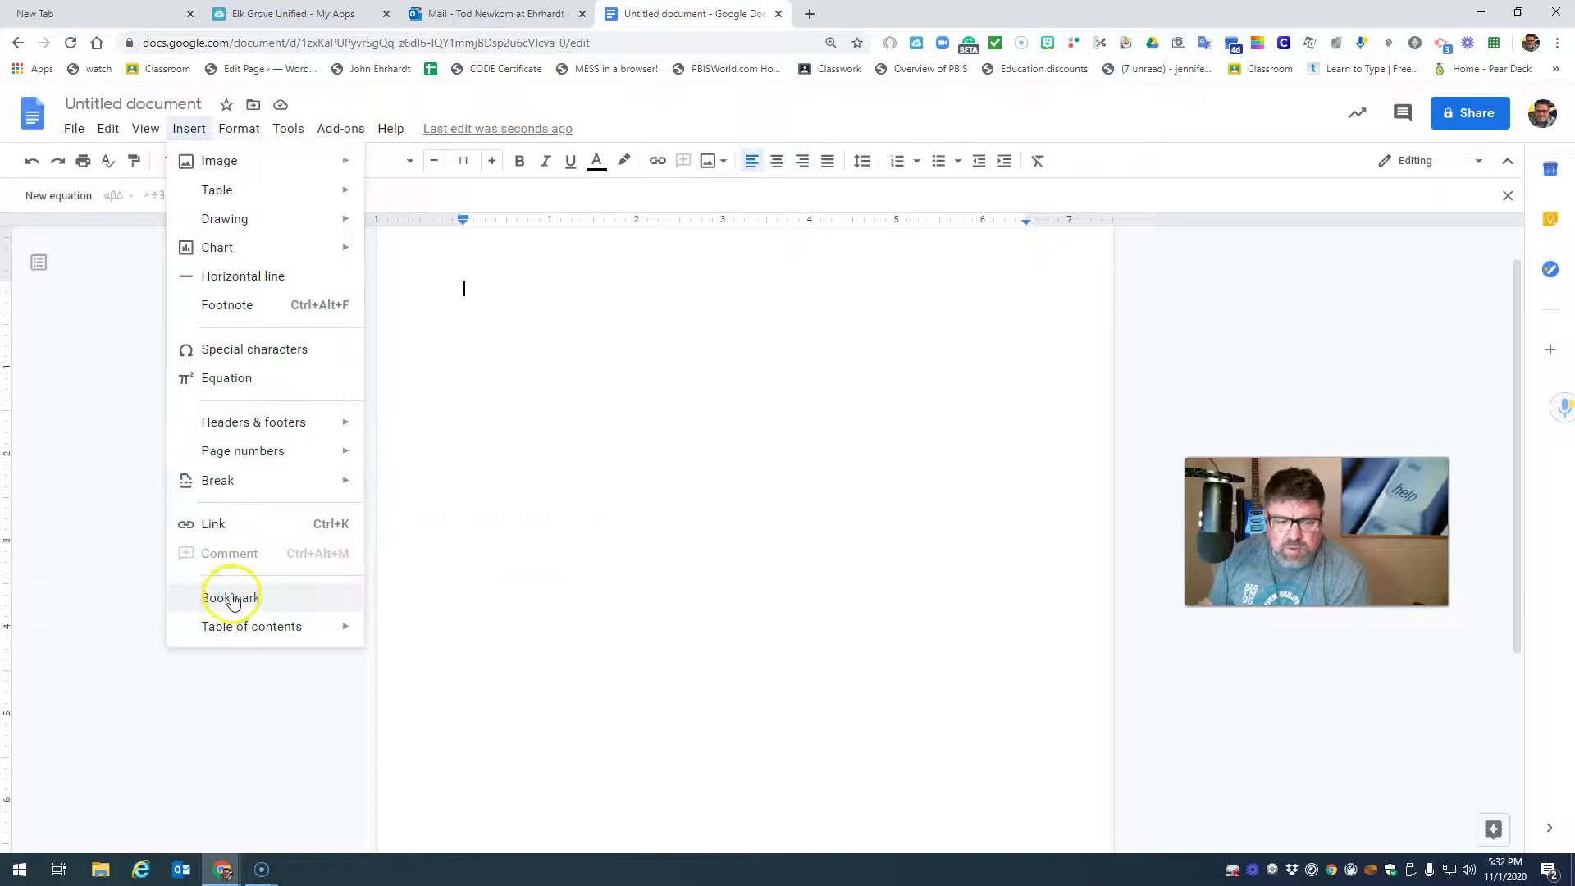
{"action": "mouse_move", "coordinate": [242, 630]}
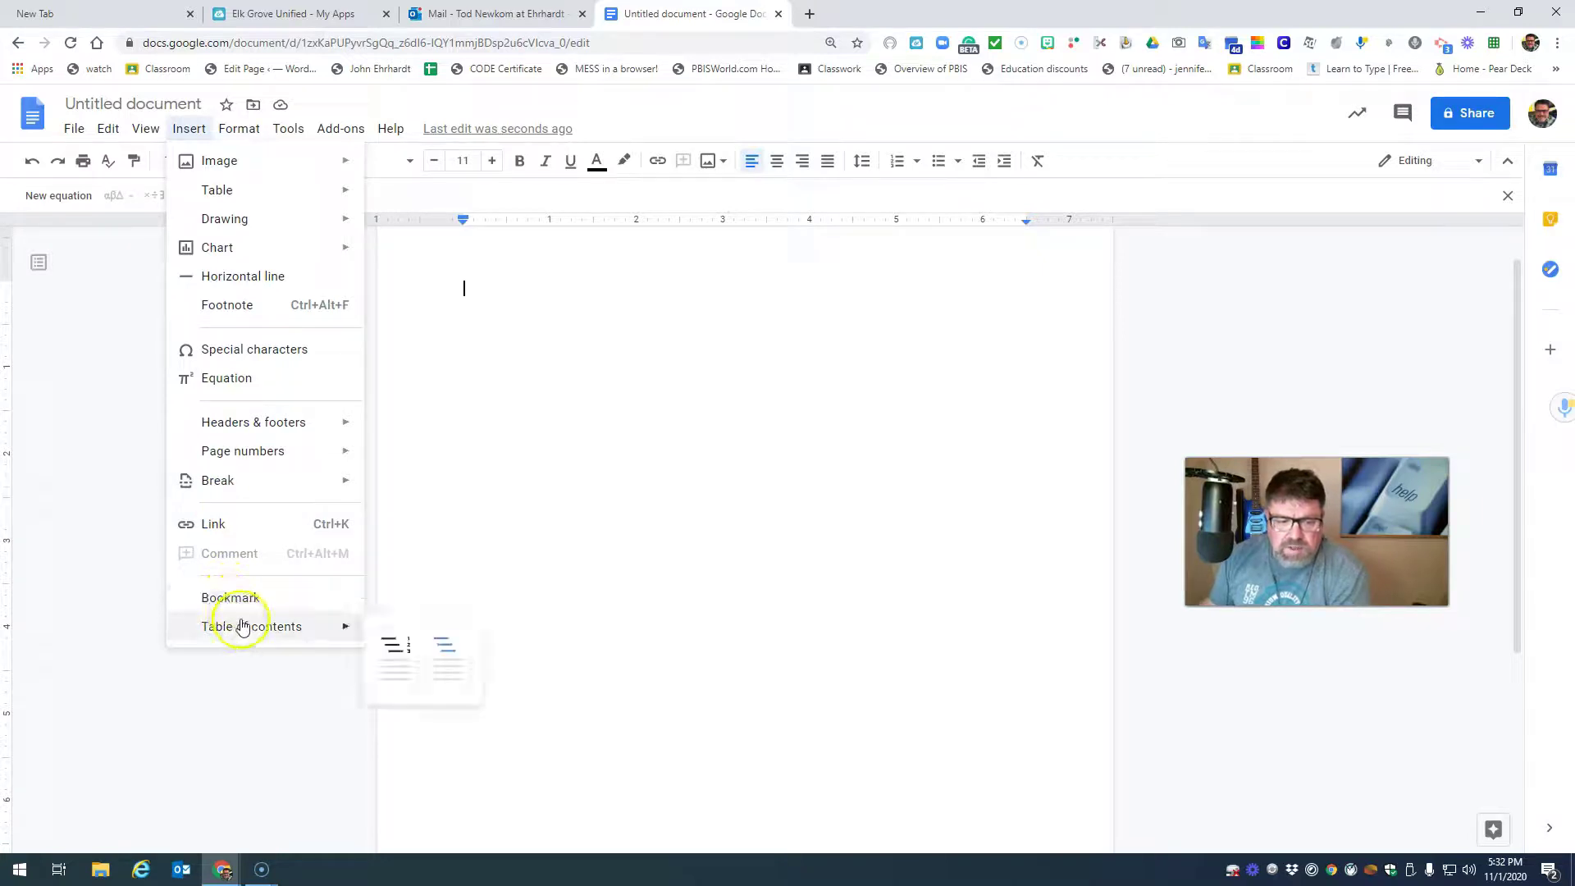
Review the formatting options for text, paragraph styles, alignment and indent, line spacing, columns, and bullets and numbering.
{"action": "mouse_move", "coordinate": [233, 129]}
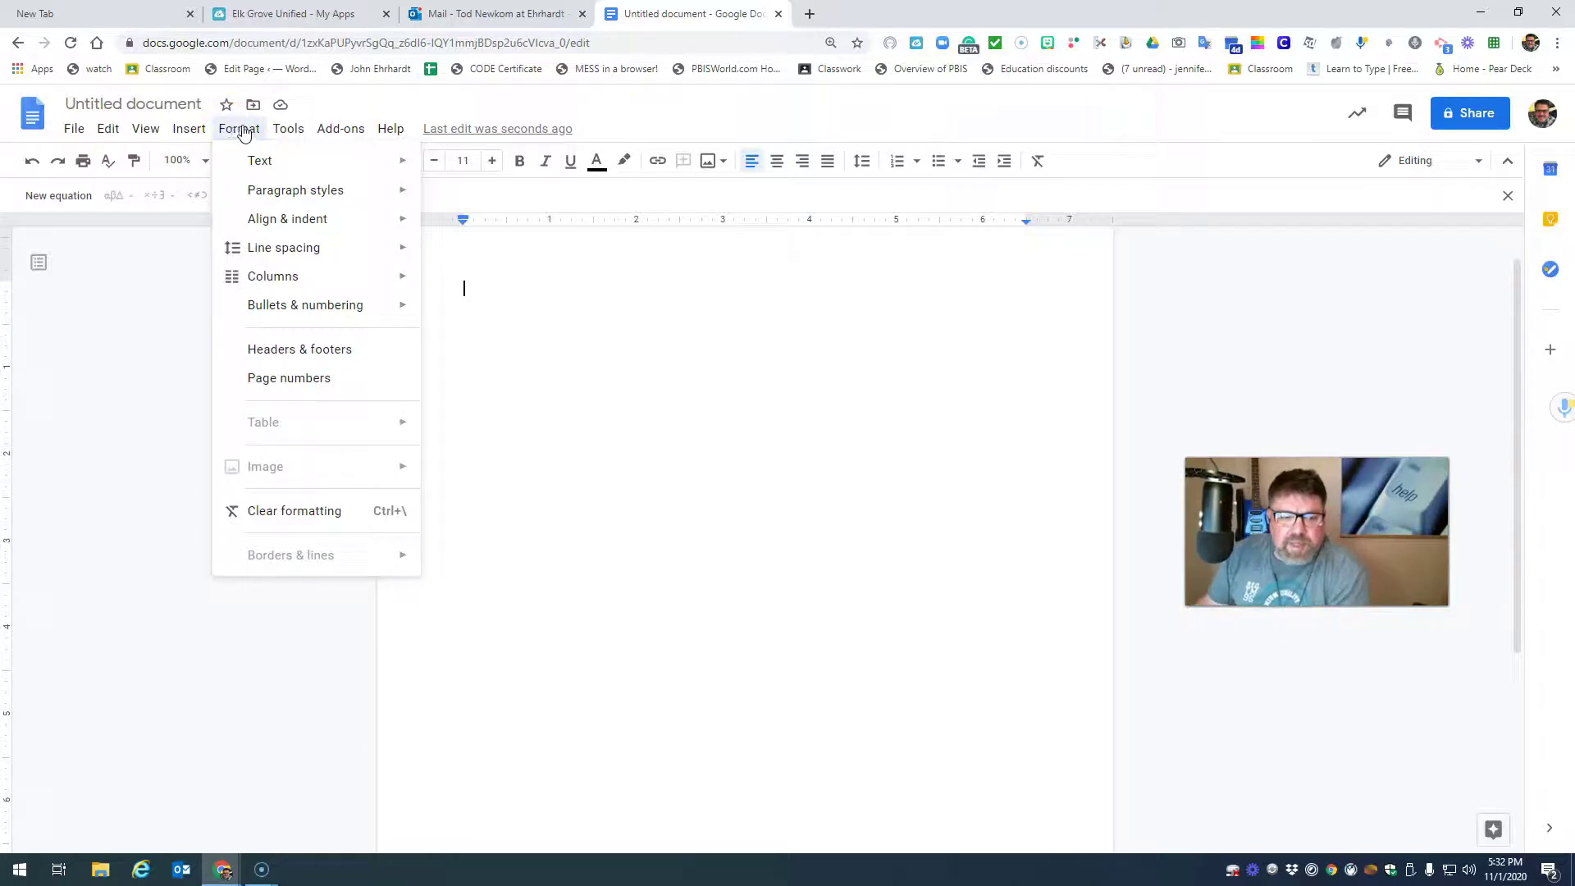
{"action": "left_click", "coordinate": [257, 169]}
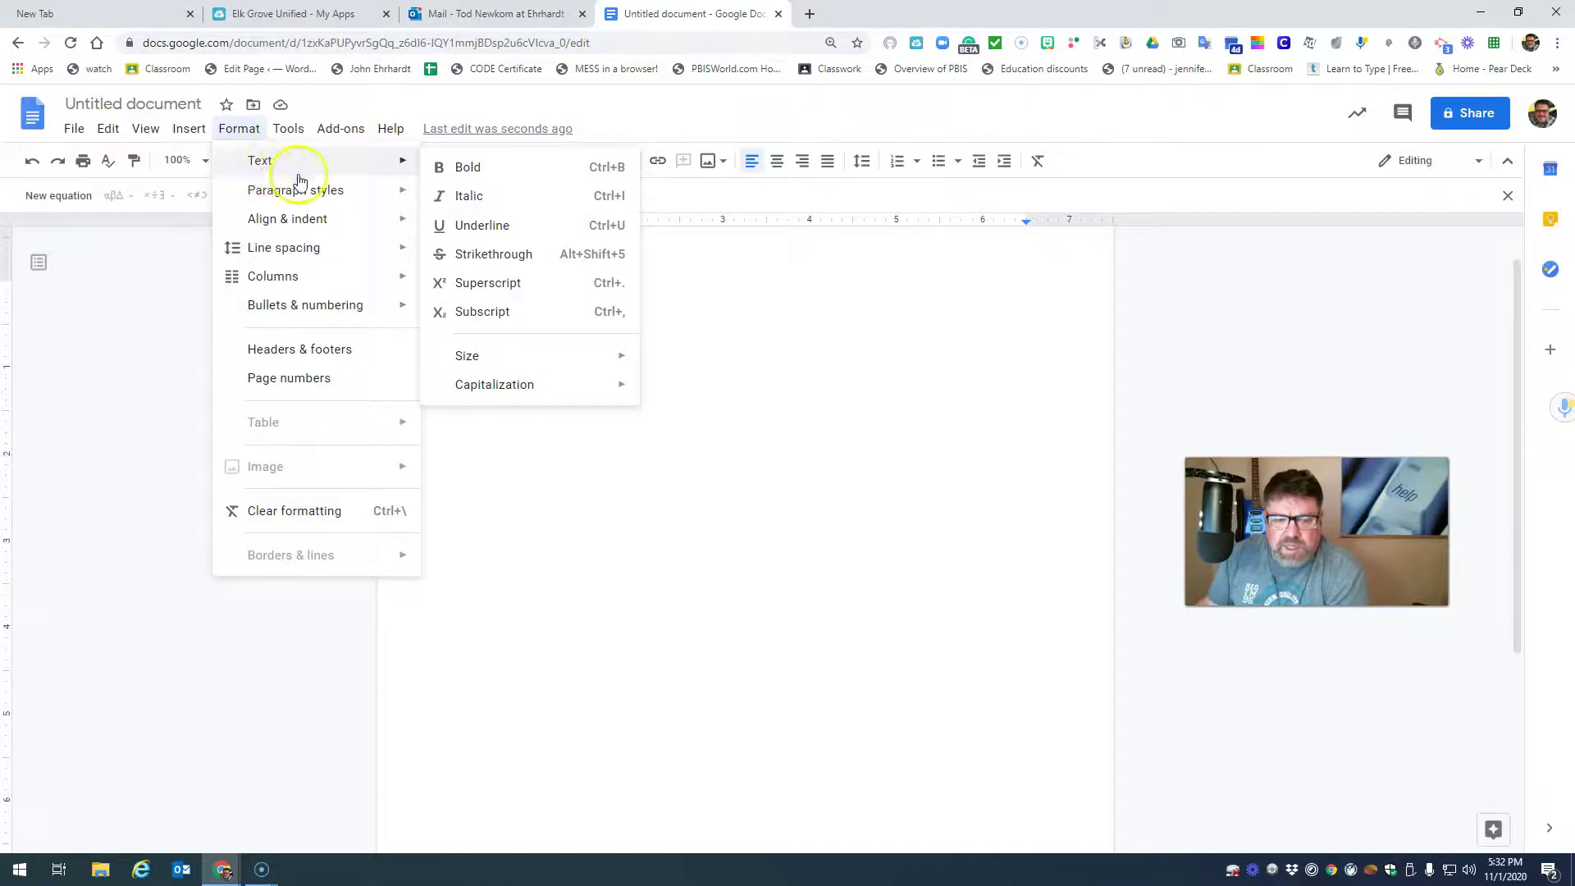
{"action": "mouse_move", "coordinate": [400, 165]}
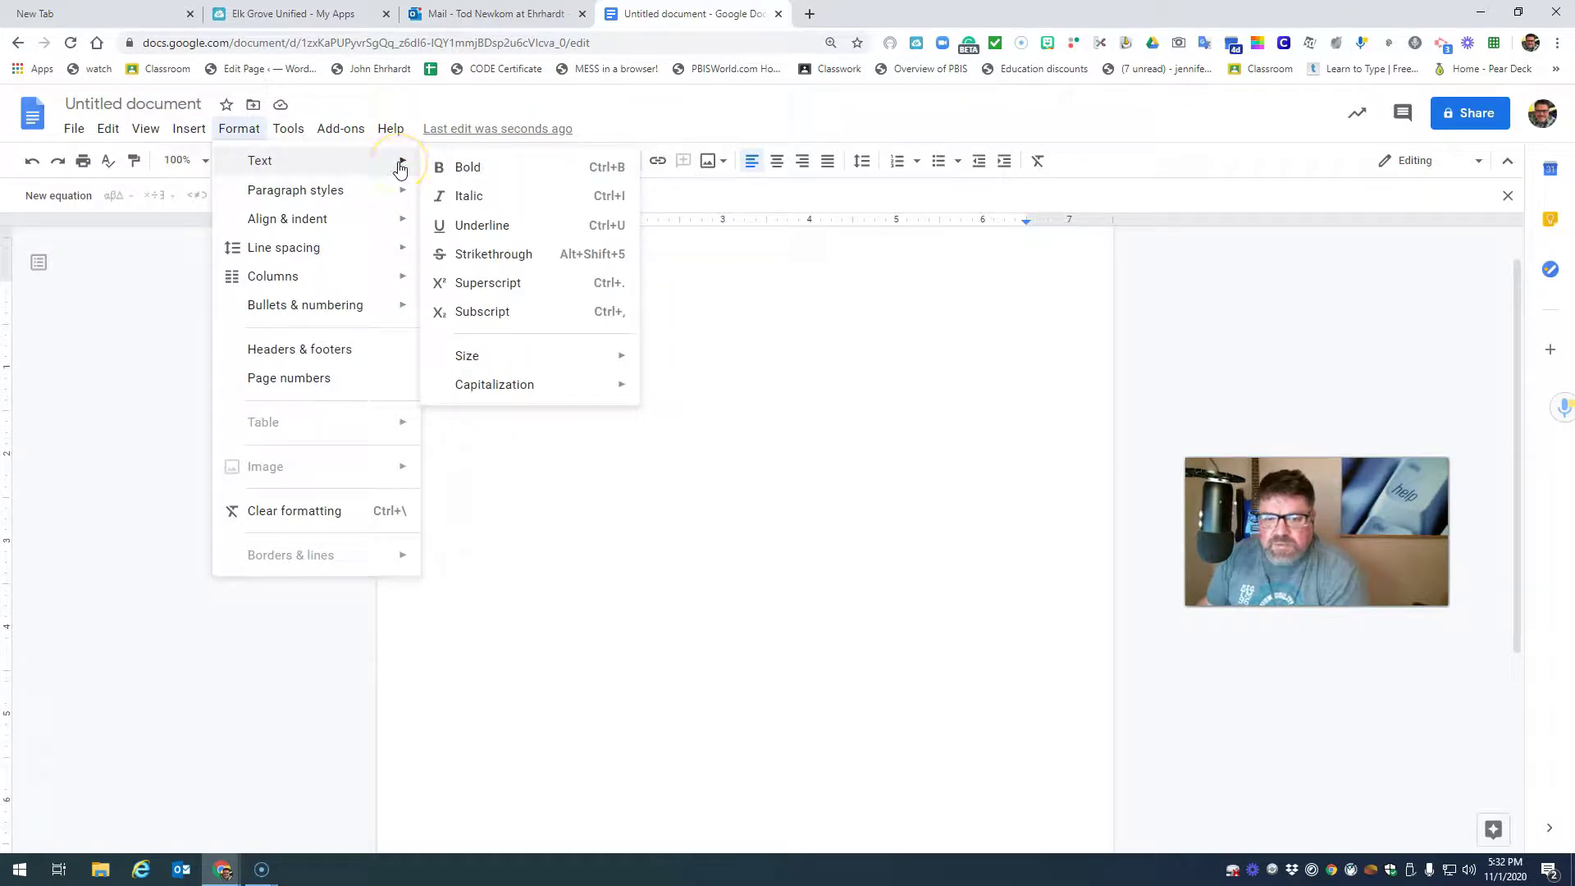
{"action": "mouse_move", "coordinate": [347, 196]}
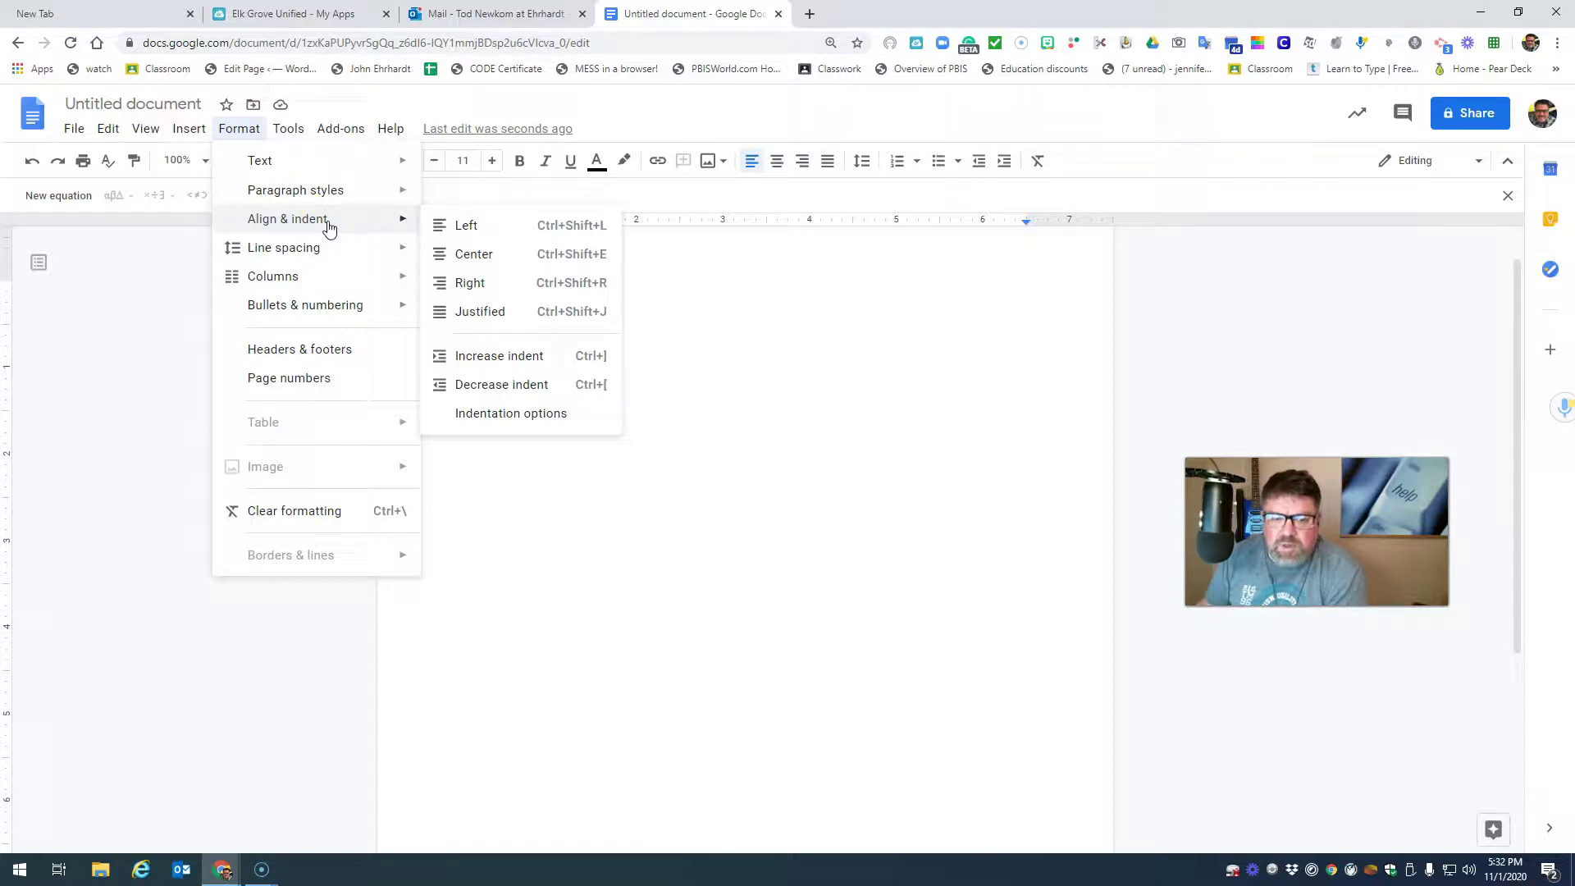
{"action": "left_click", "coordinate": [315, 248]}
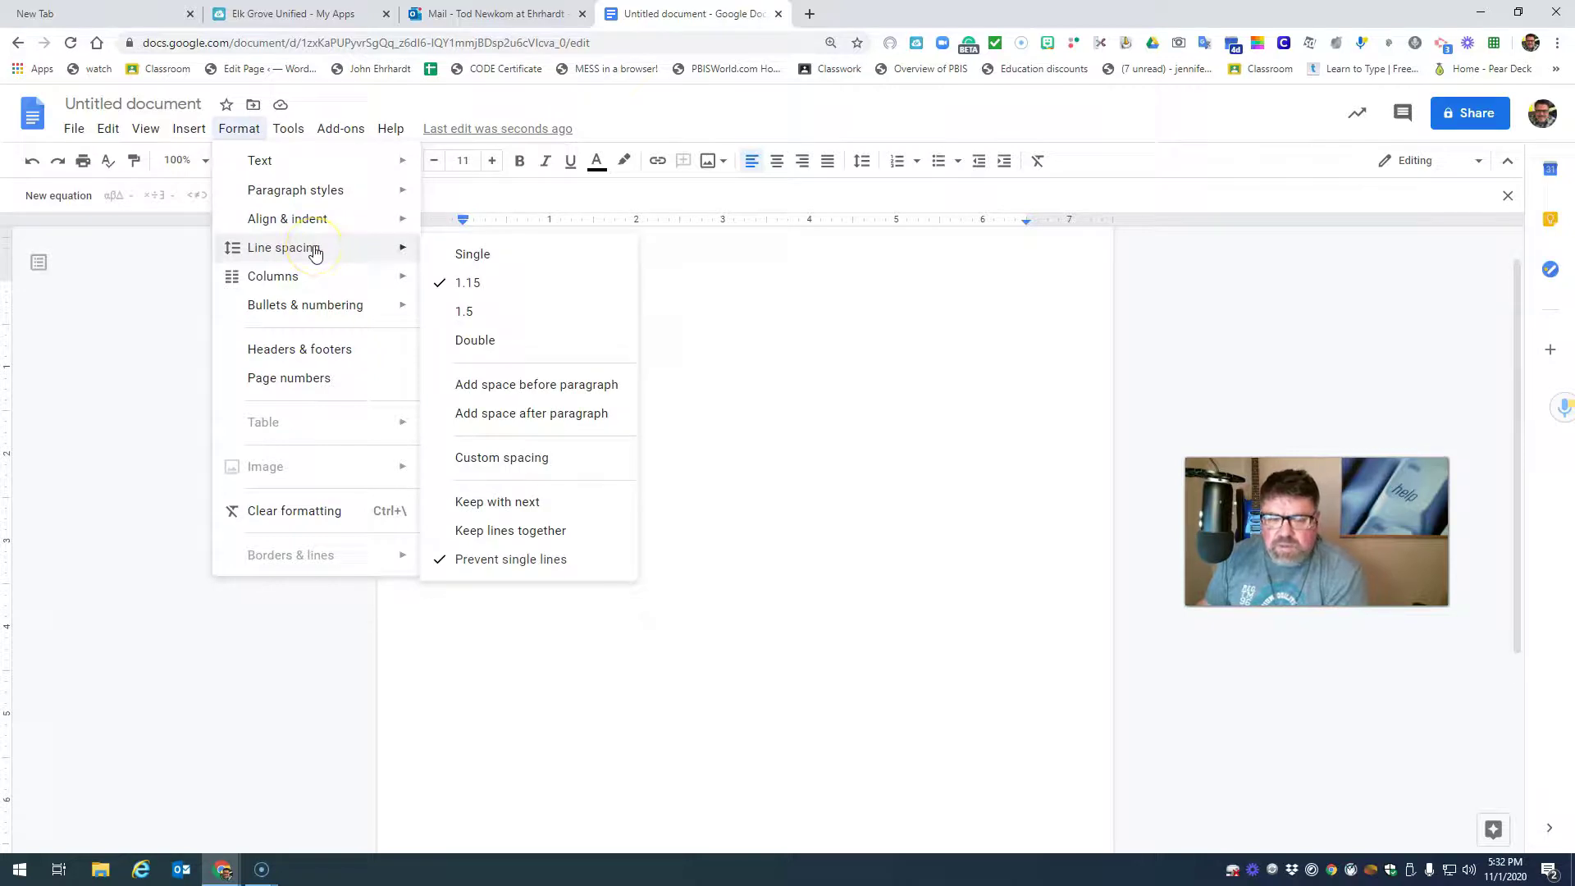
{"action": "left_click", "coordinate": [286, 279]}
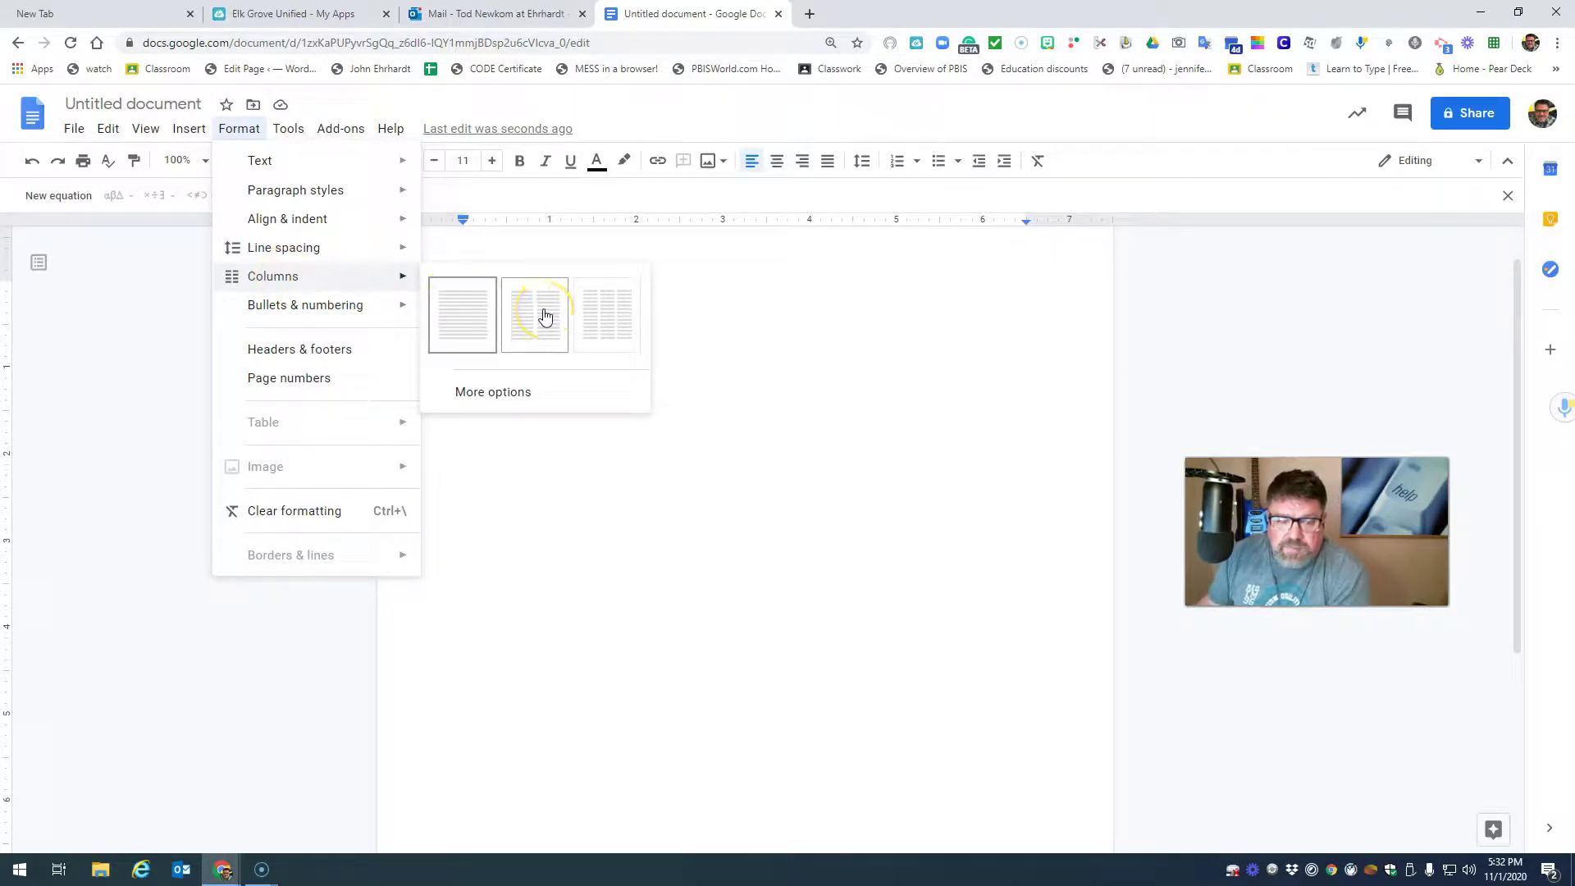
{"action": "left_click", "coordinate": [337, 308]}
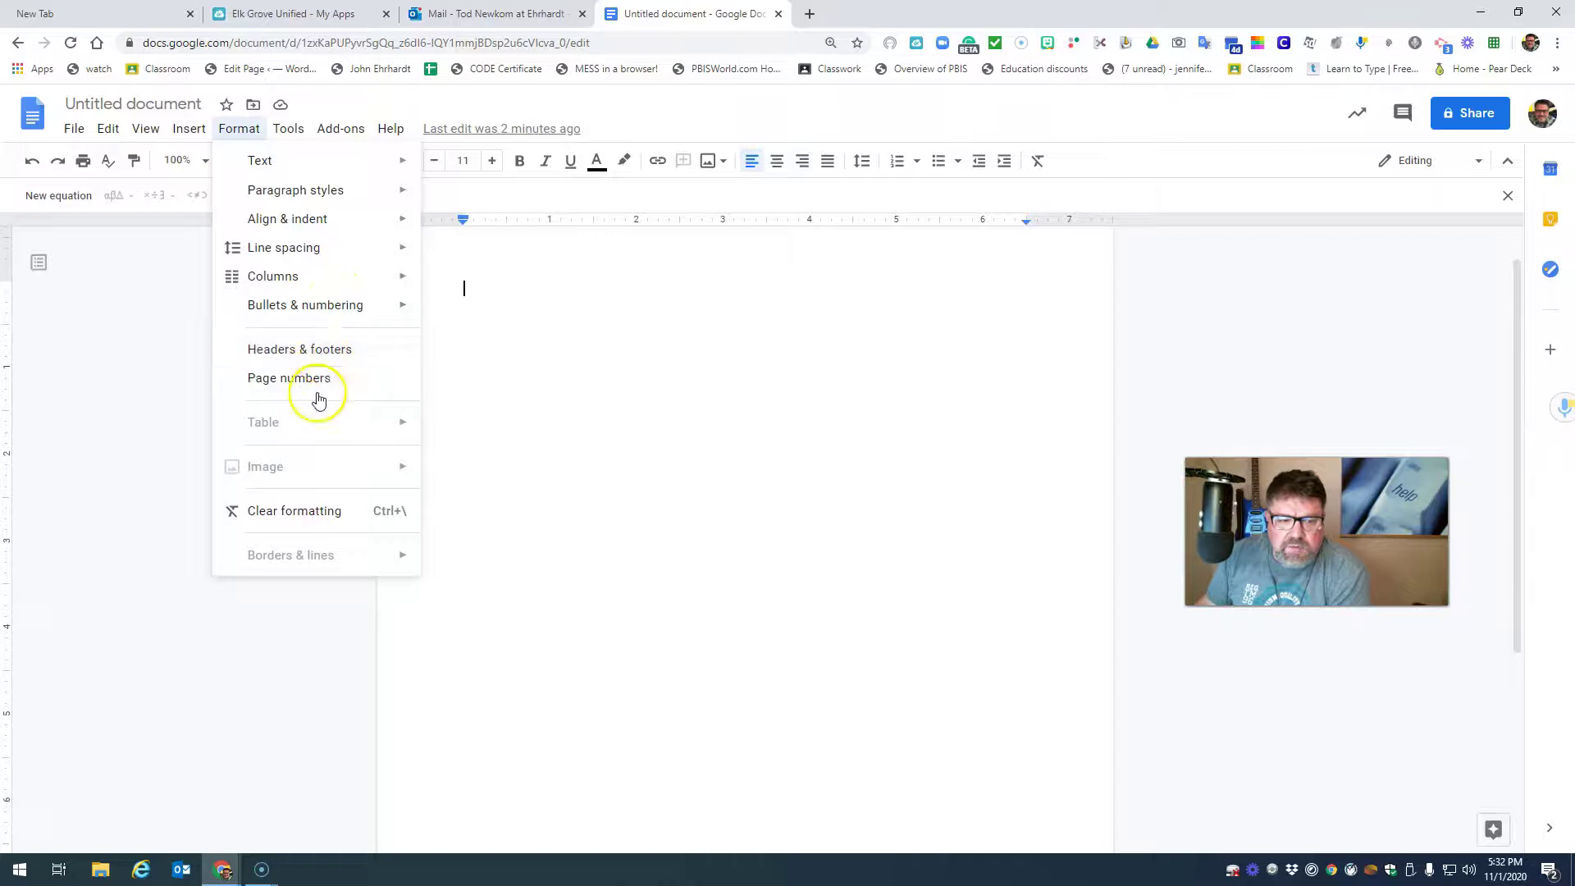
Look over the tools options, open voice typing, and try dictating into the blank document, switching the microphone on and off.
{"action": "mouse_move", "coordinate": [289, 134]}
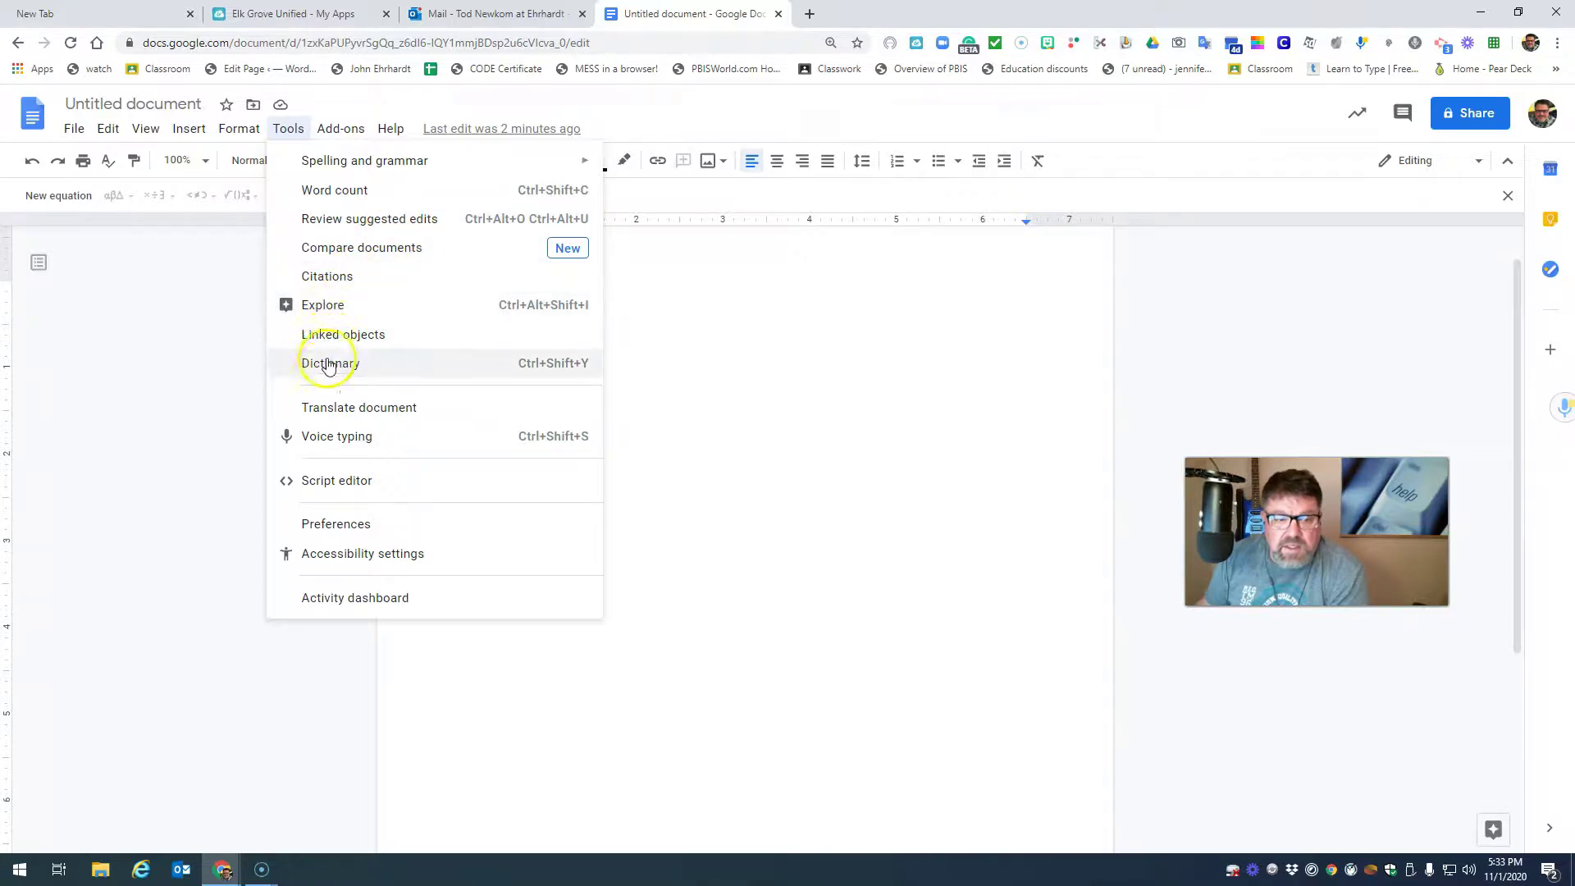
{"action": "left_click", "coordinate": [349, 444]}
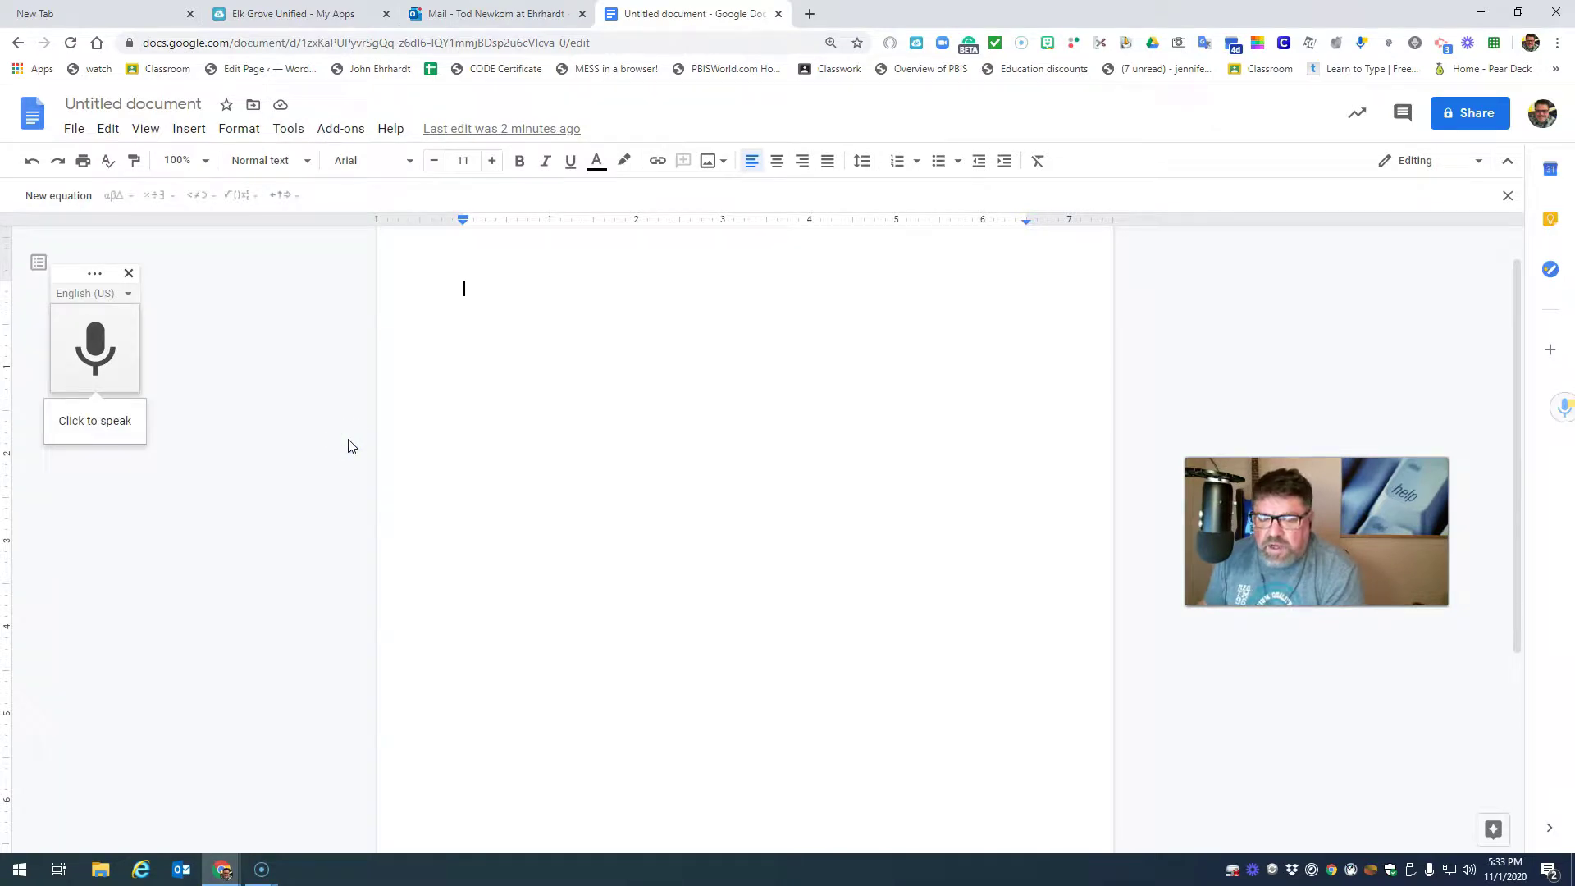
{"action": "left_click", "coordinate": [82, 432]}
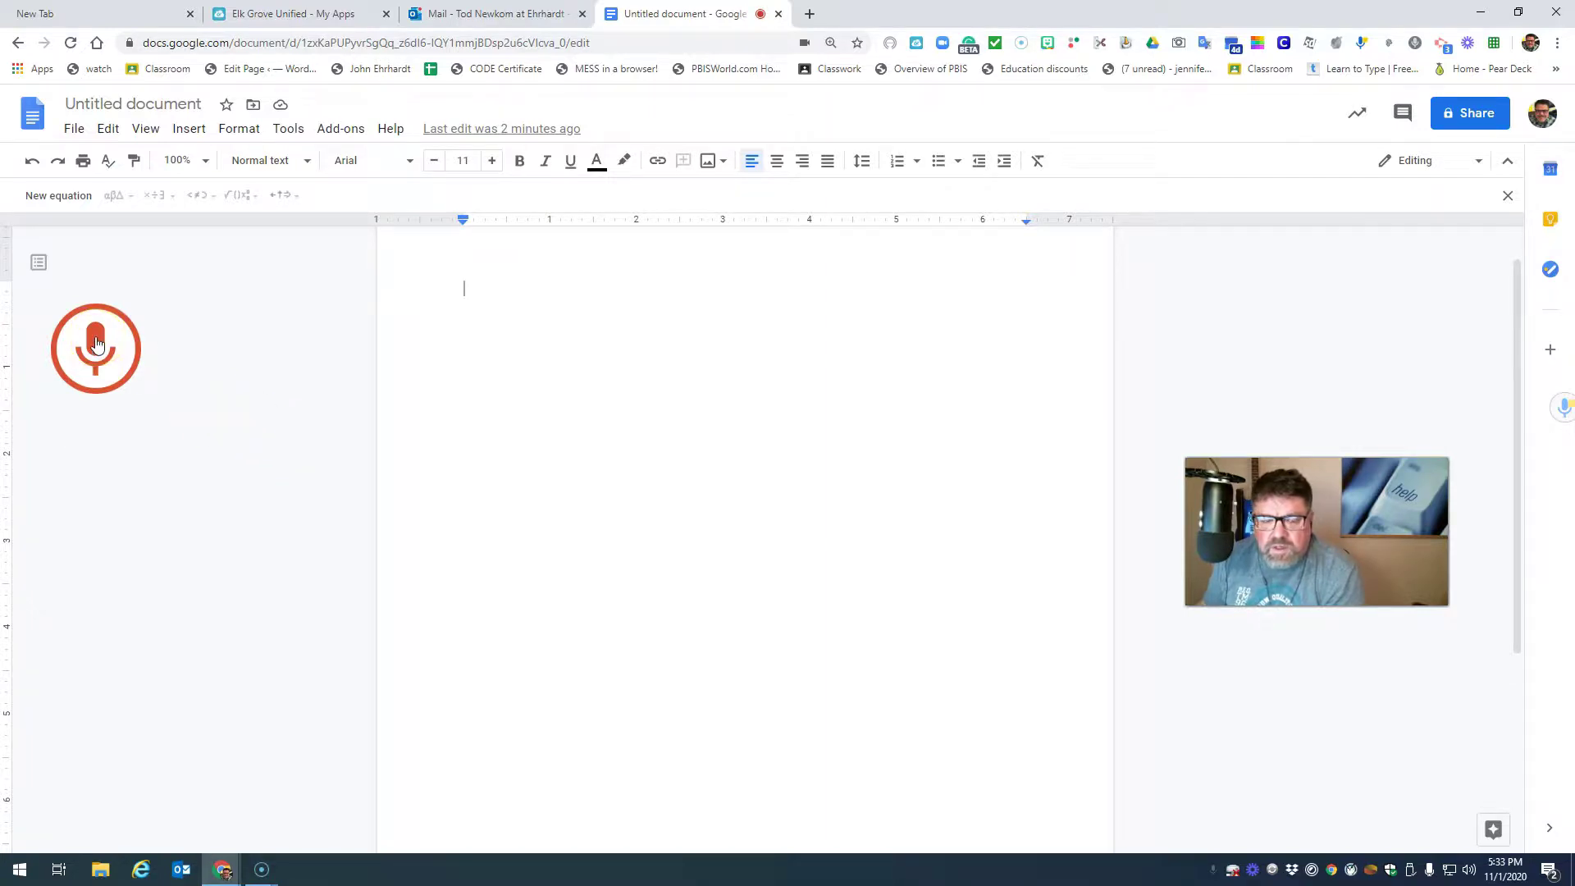
{"action": "left_click", "coordinate": [96, 343]}
{"action": "left_click", "coordinate": [96, 343]}
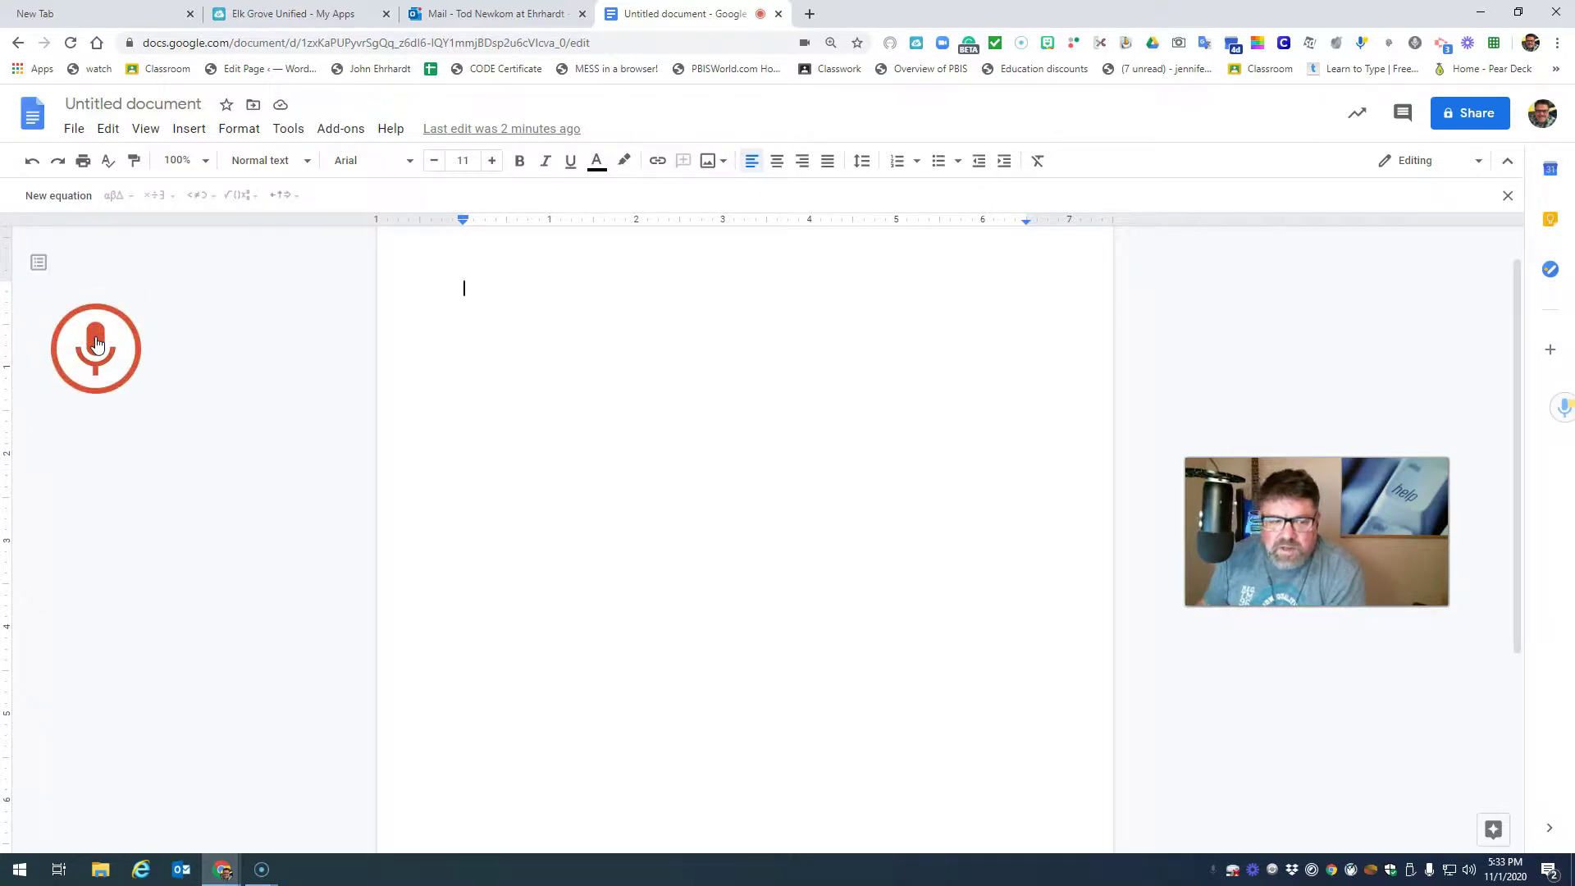
{"action": "left_click", "coordinate": [96, 343]}
{"action": "left_click", "coordinate": [100, 361]}
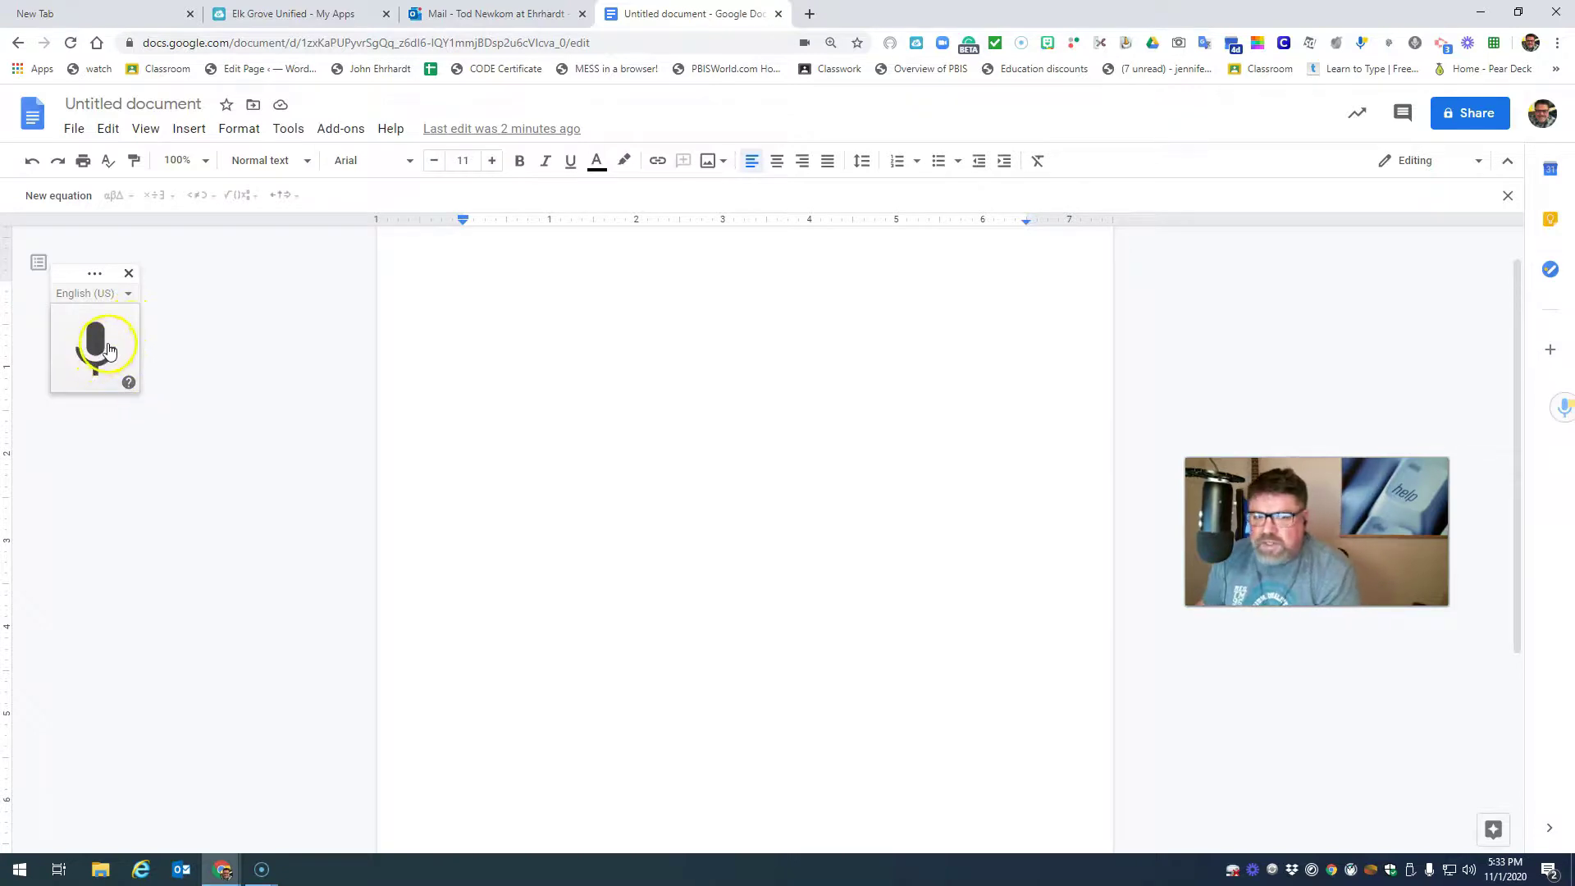
{"action": "left_click", "coordinate": [96, 355]}
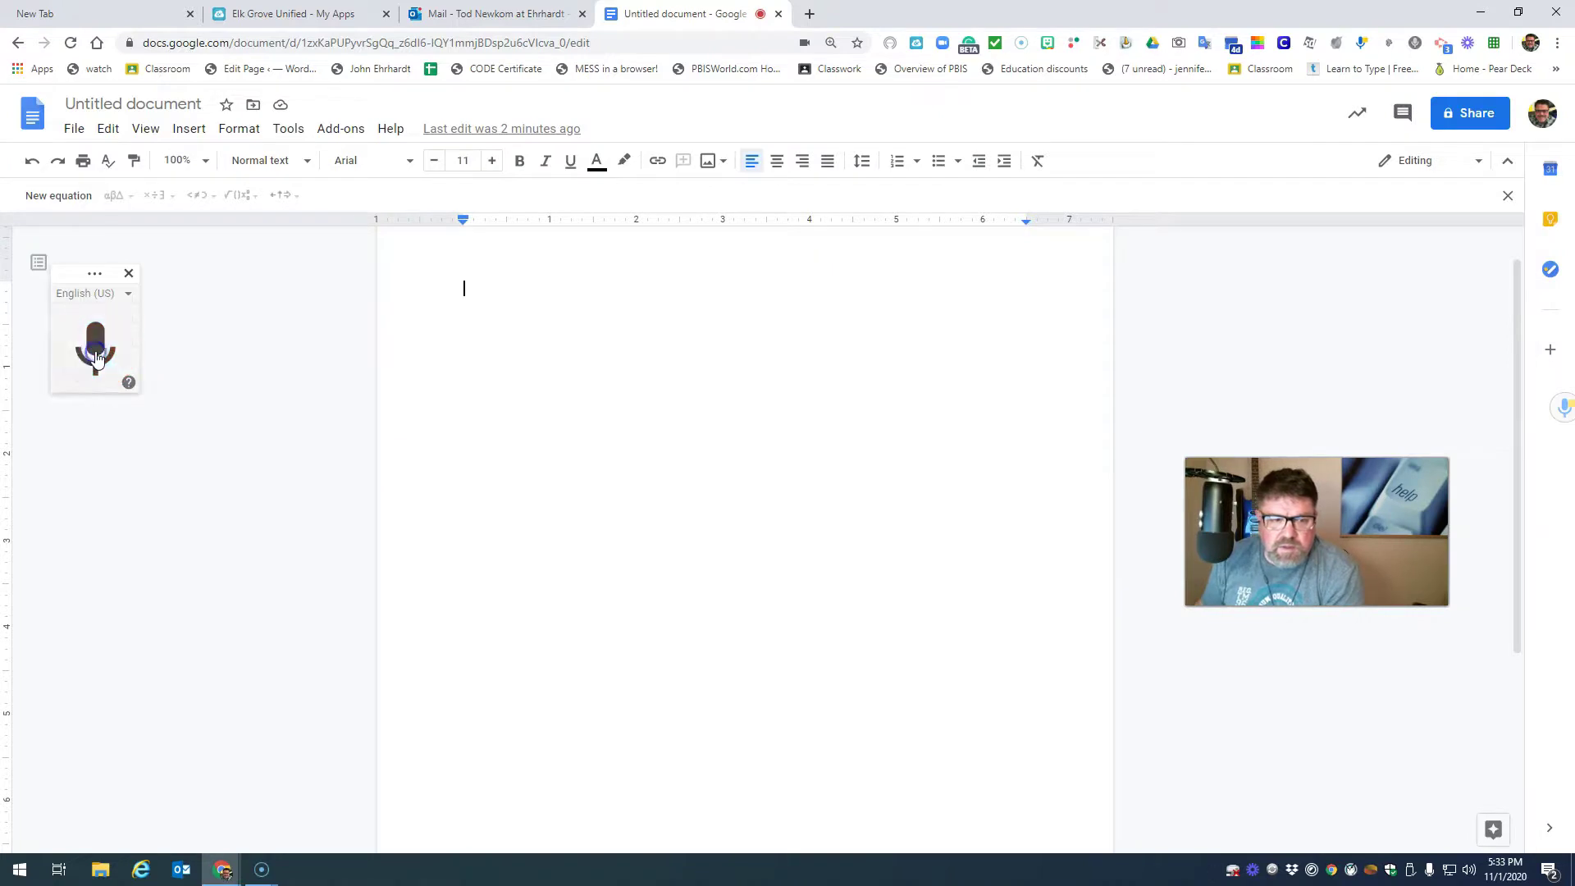
Check the voice typing language selector and try dictating again with the cursor in the blank page.
{"action": "left_click", "coordinate": [129, 295]}
{"action": "left_click", "coordinate": [129, 294]}
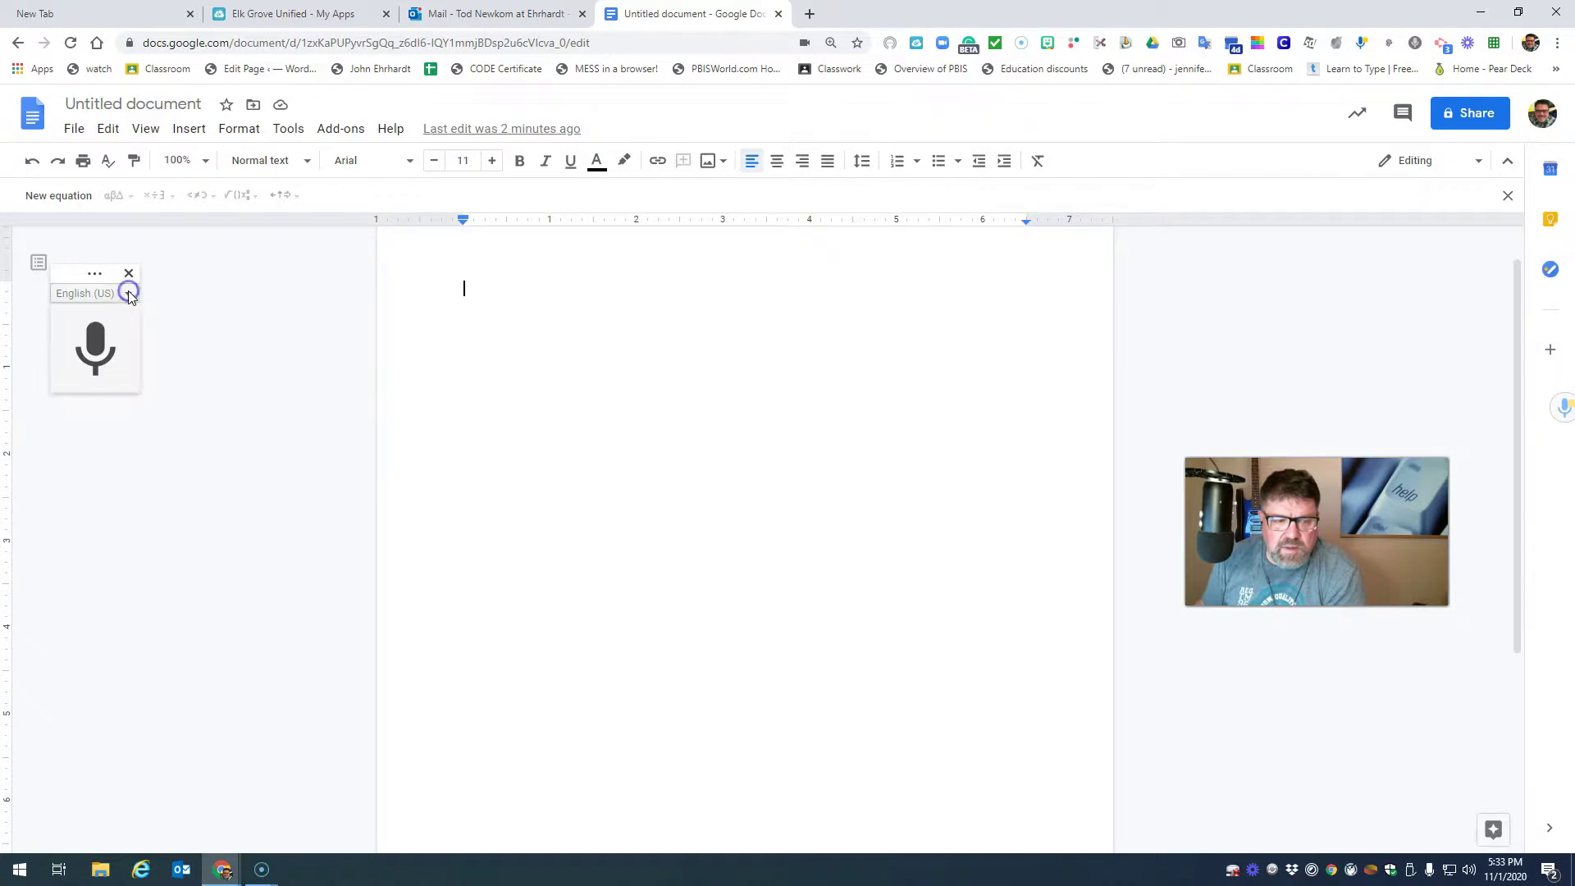
{"action": "left_click", "coordinate": [92, 365]}
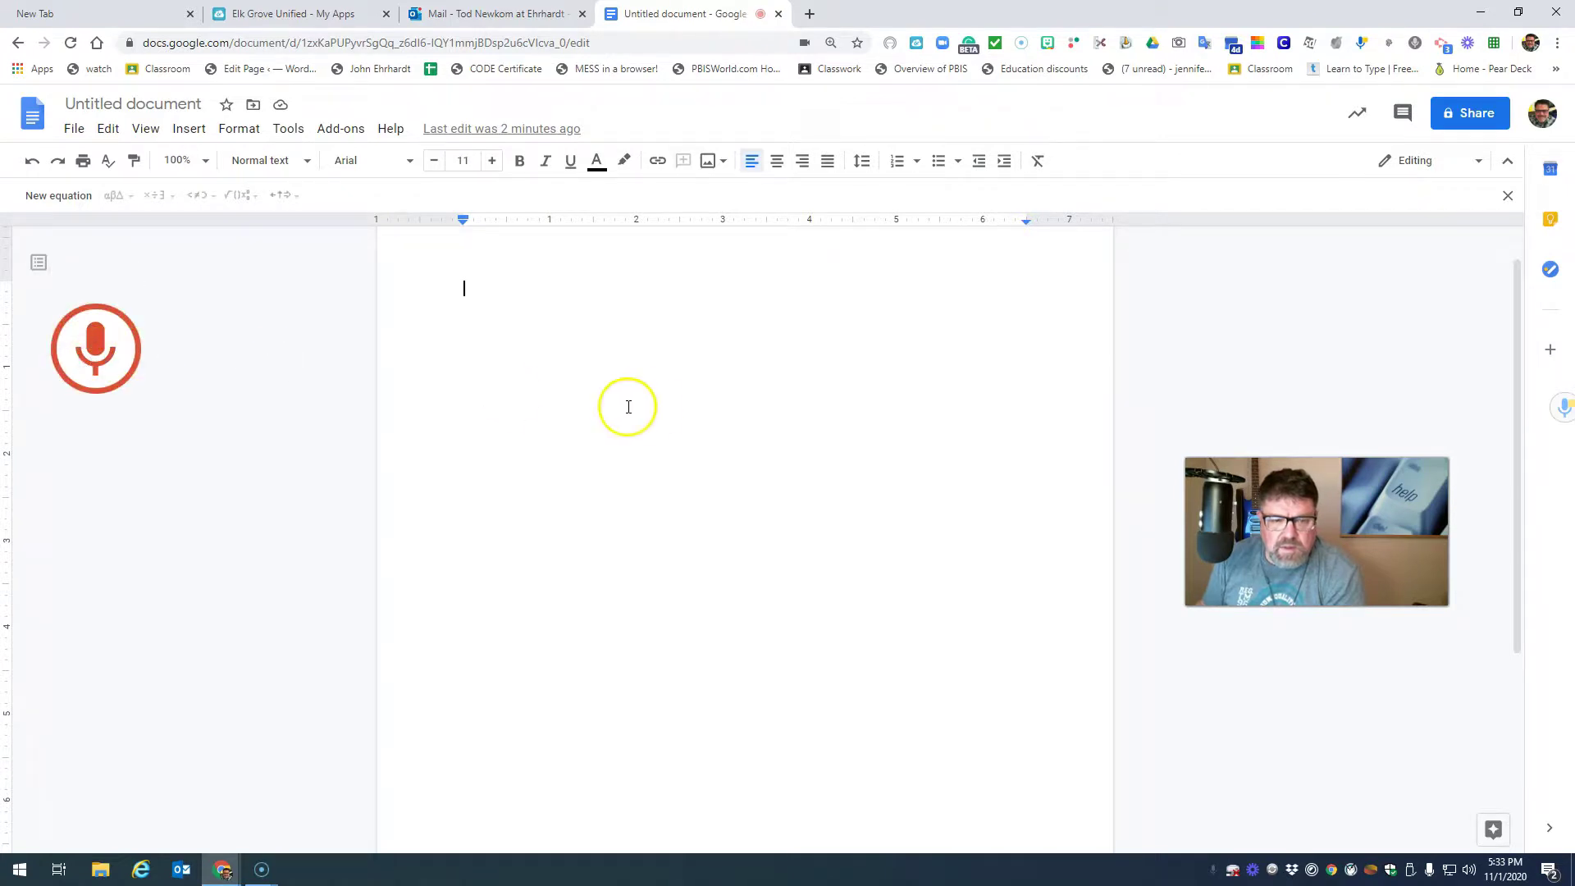
{"action": "left_click", "coordinate": [590, 367]}
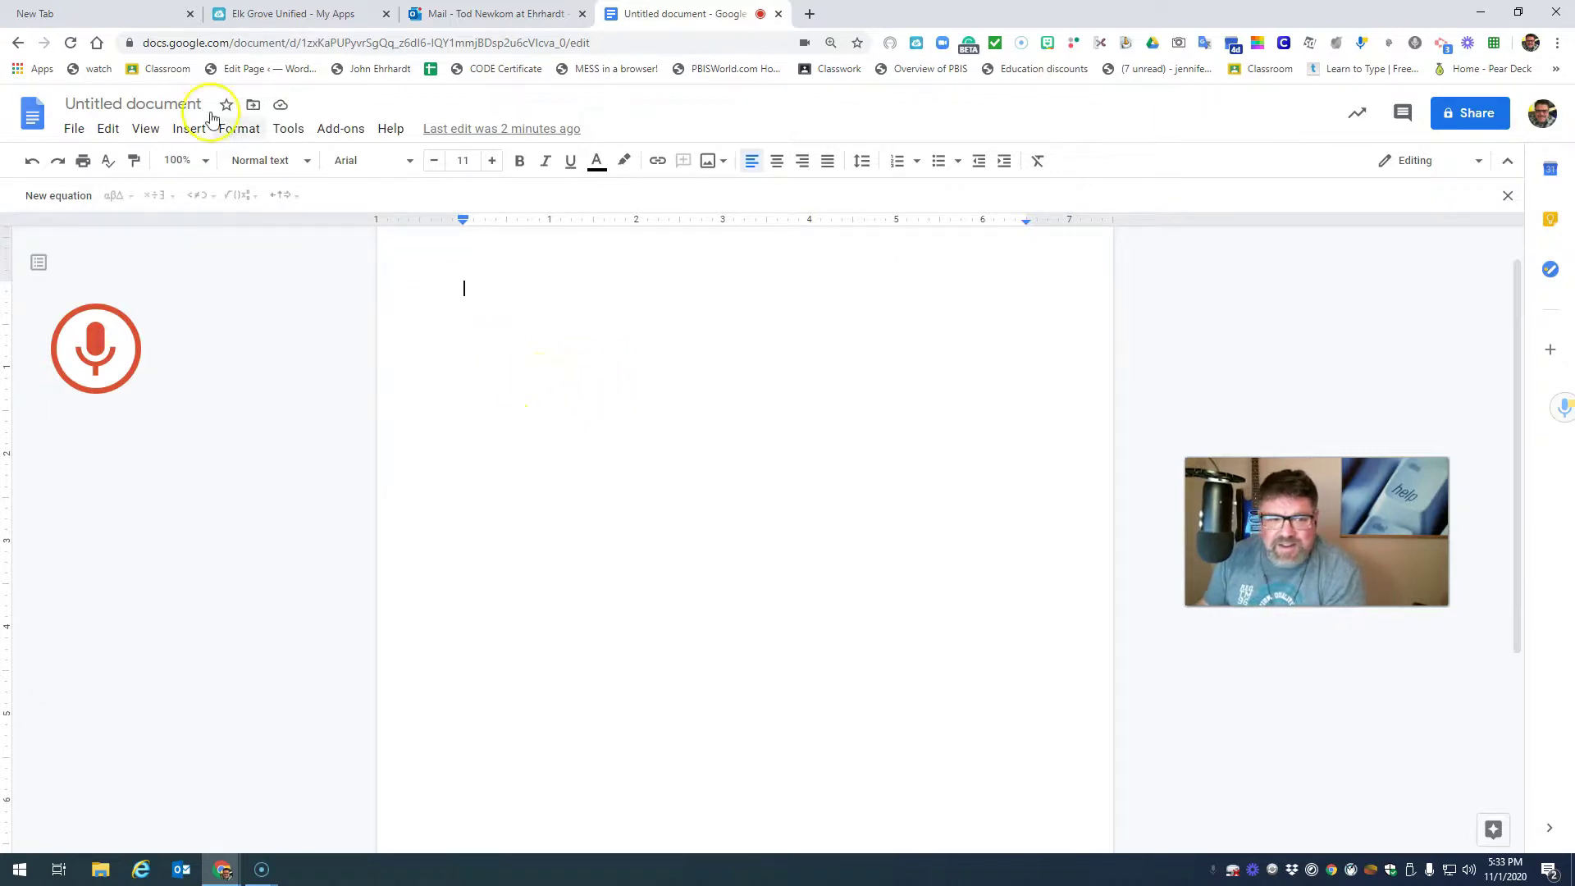
Open the microphone check help article for voice typing, skim its microphone setup and usage steps, and return to the untitled document.
{"action": "left_click", "coordinate": [287, 131]}
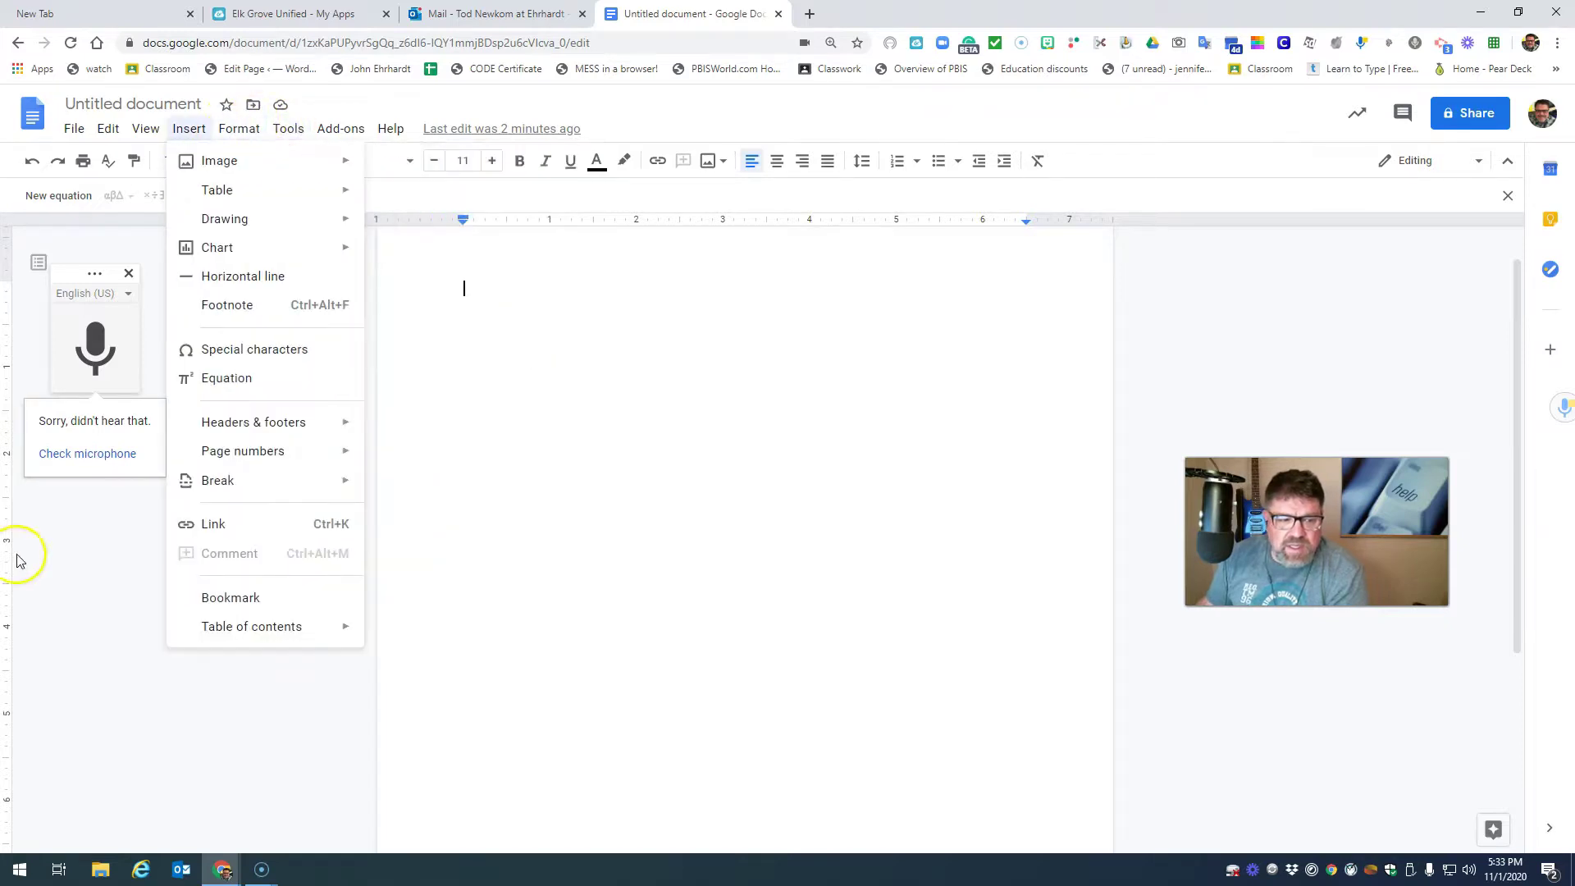
{"action": "left_click", "coordinate": [74, 453]}
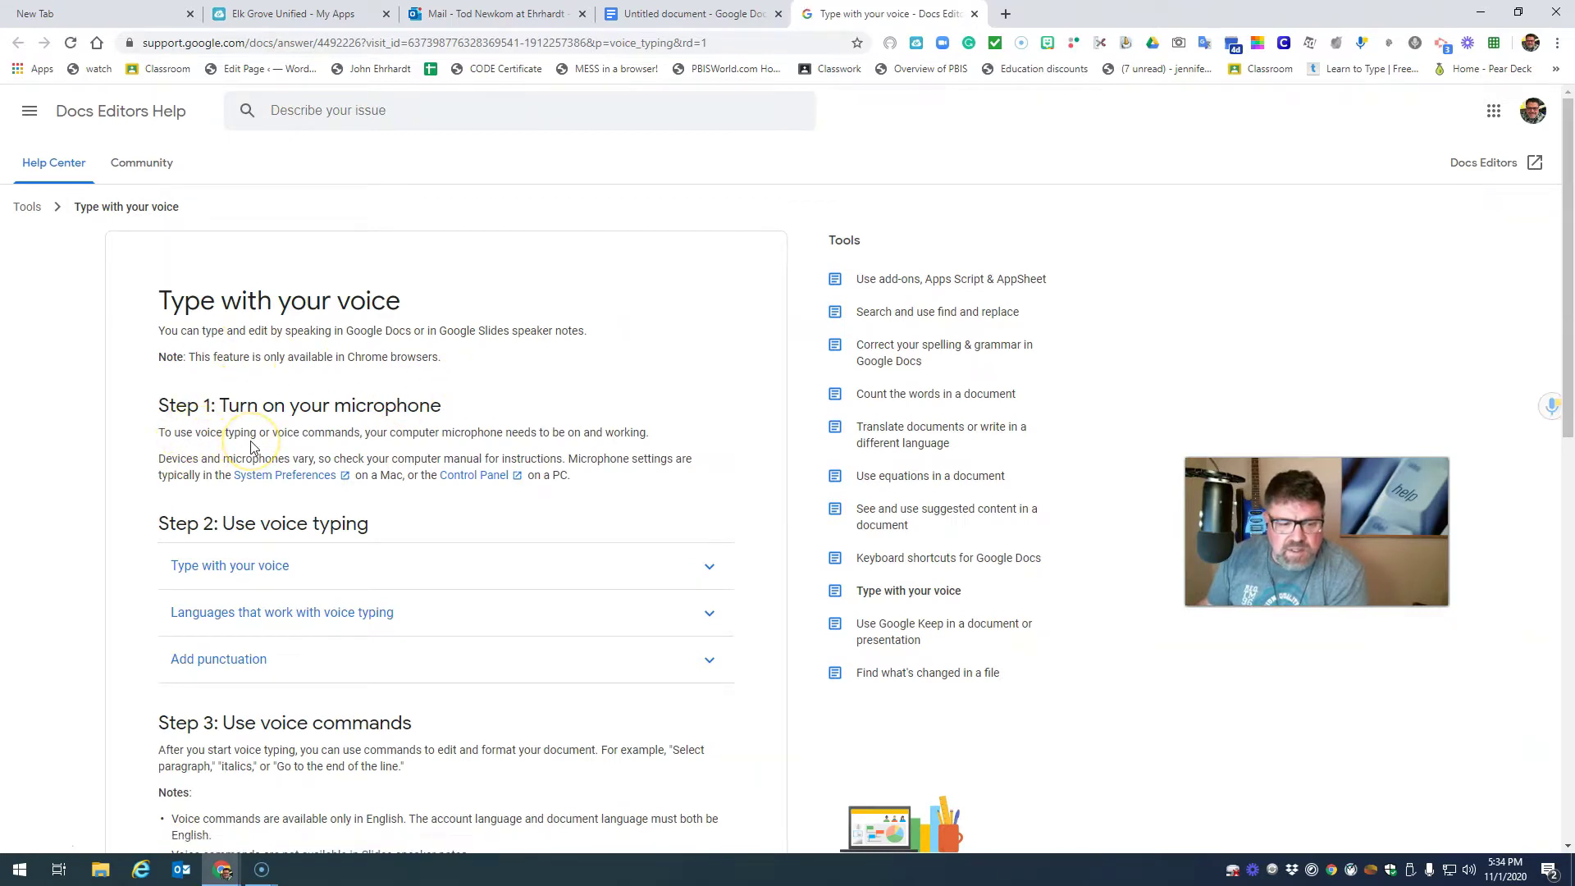
{"action": "scroll", "coordinate": [252, 447], "scroll_direction": "down", "scroll_amount": 1}
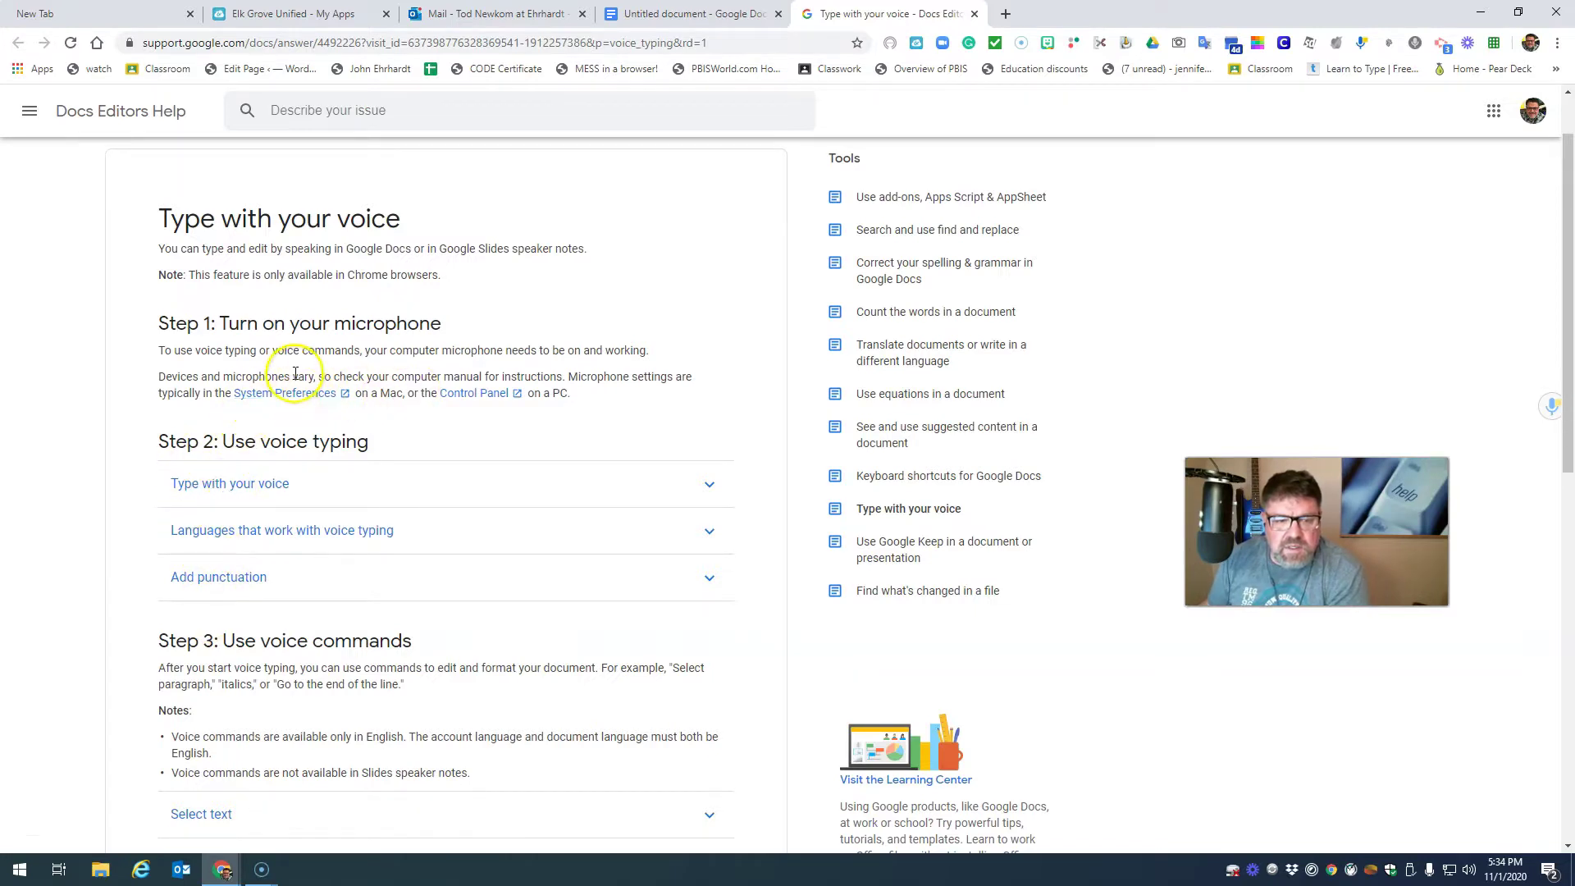
{"action": "left_click", "coordinate": [656, 14]}
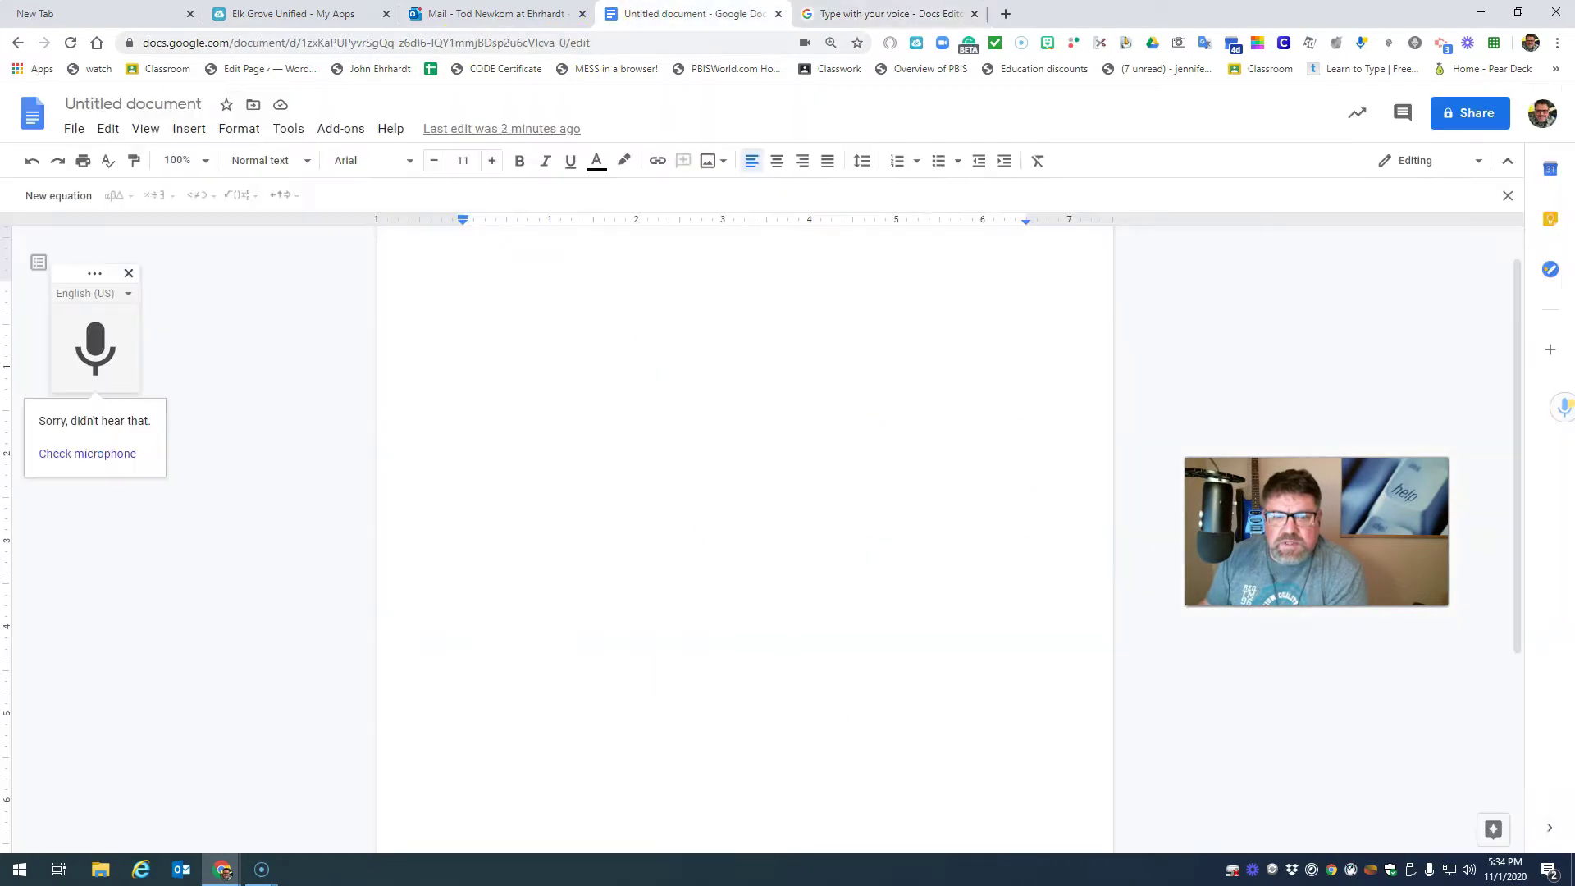